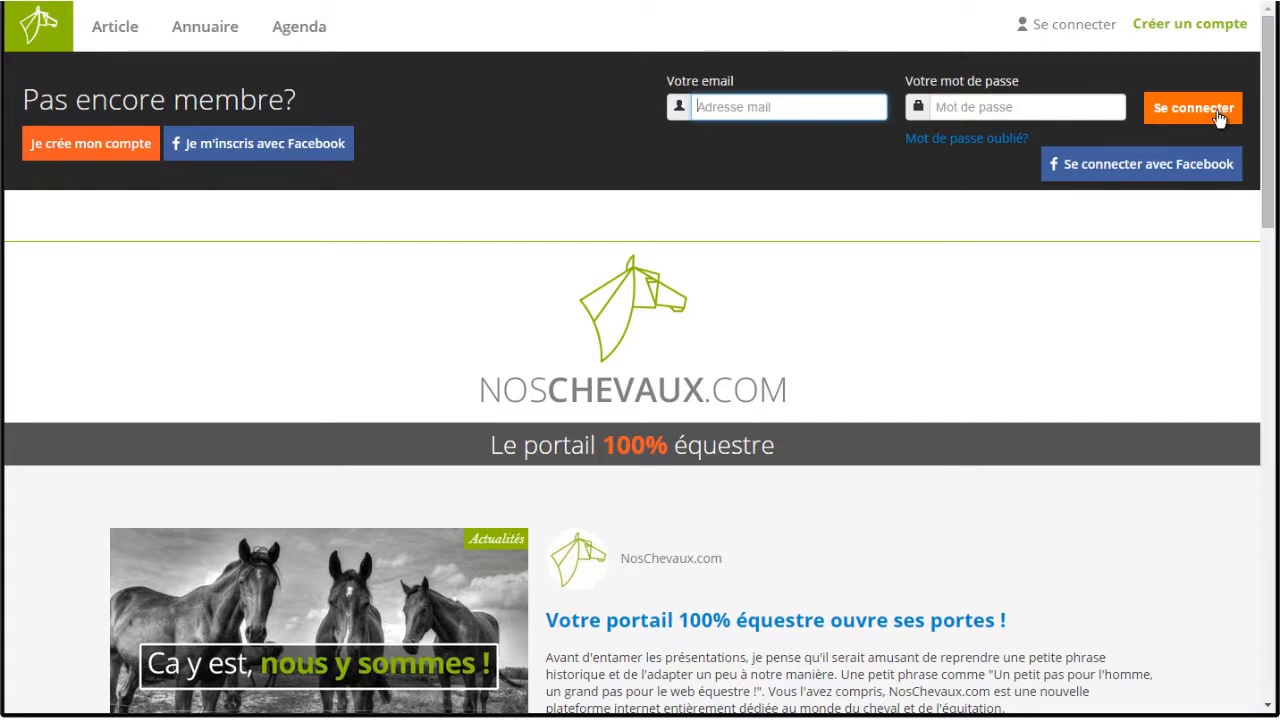
Log in with the Facebook account and open the editor area (Accès rédacteur) of the personal panel
{"action": "left_click", "coordinate": [1166, 173]}
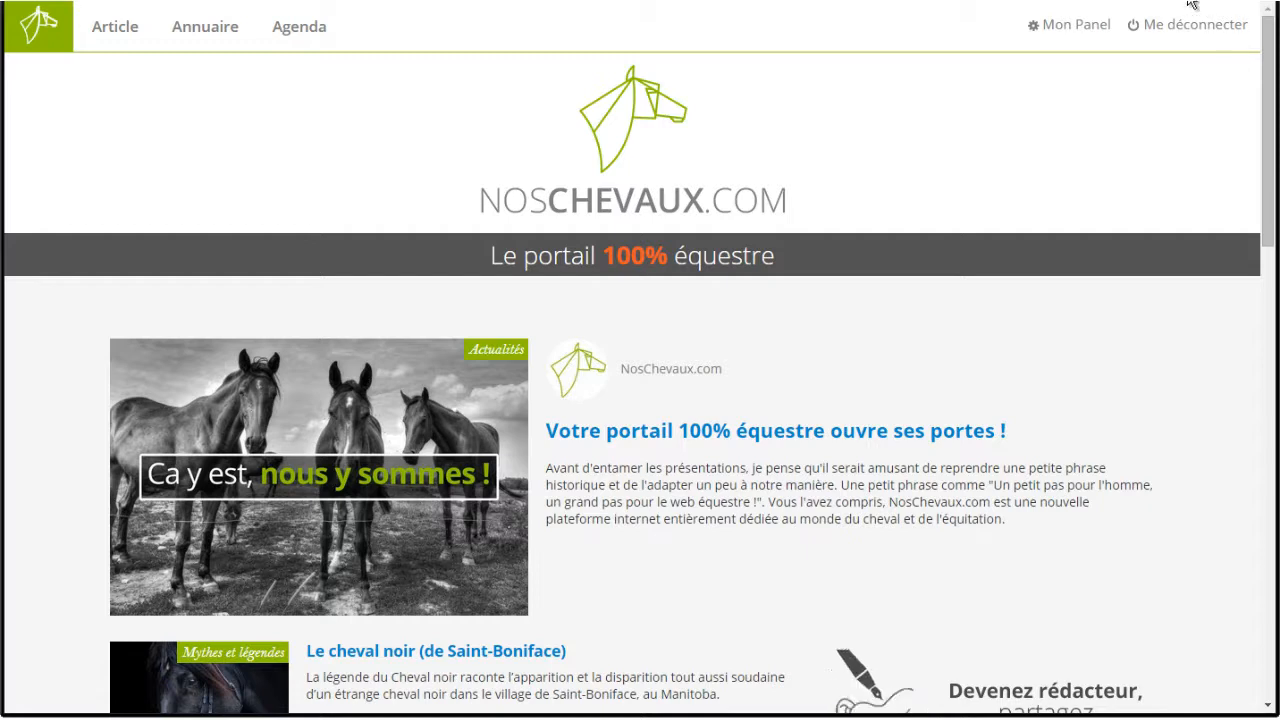
{"action": "left_click", "coordinate": [1075, 38]}
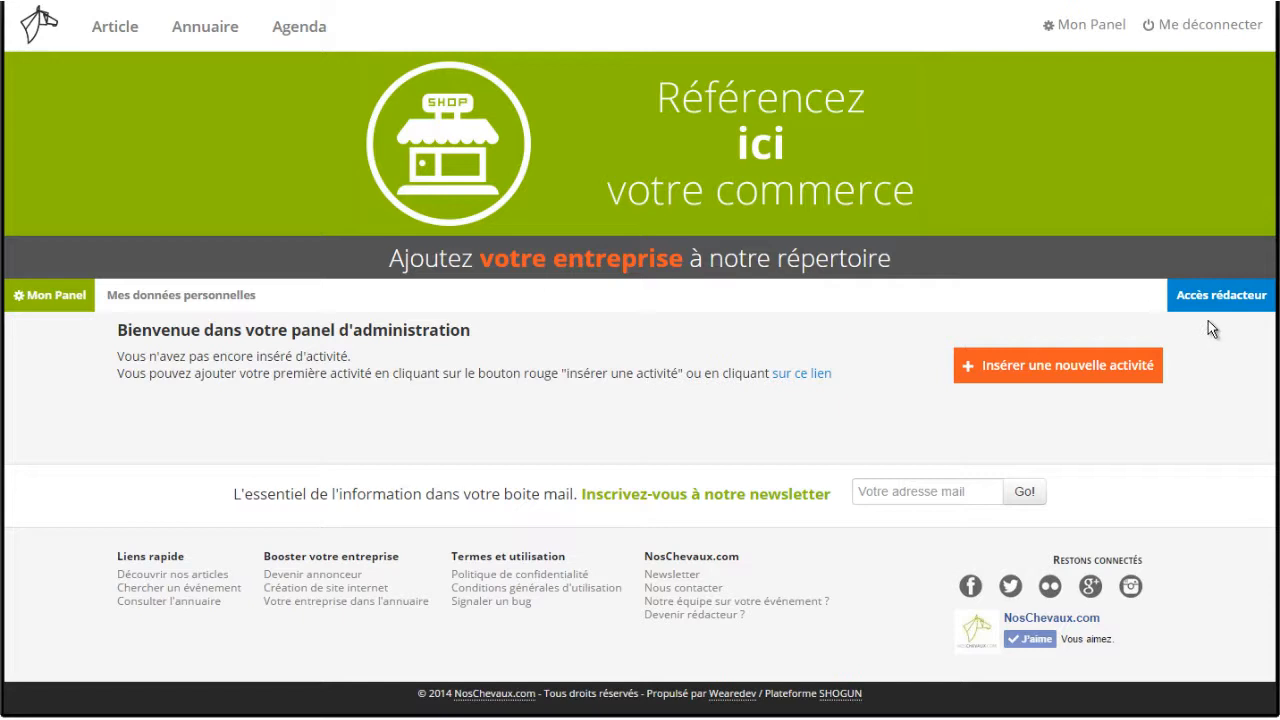
{"action": "left_click", "coordinate": [1211, 293]}
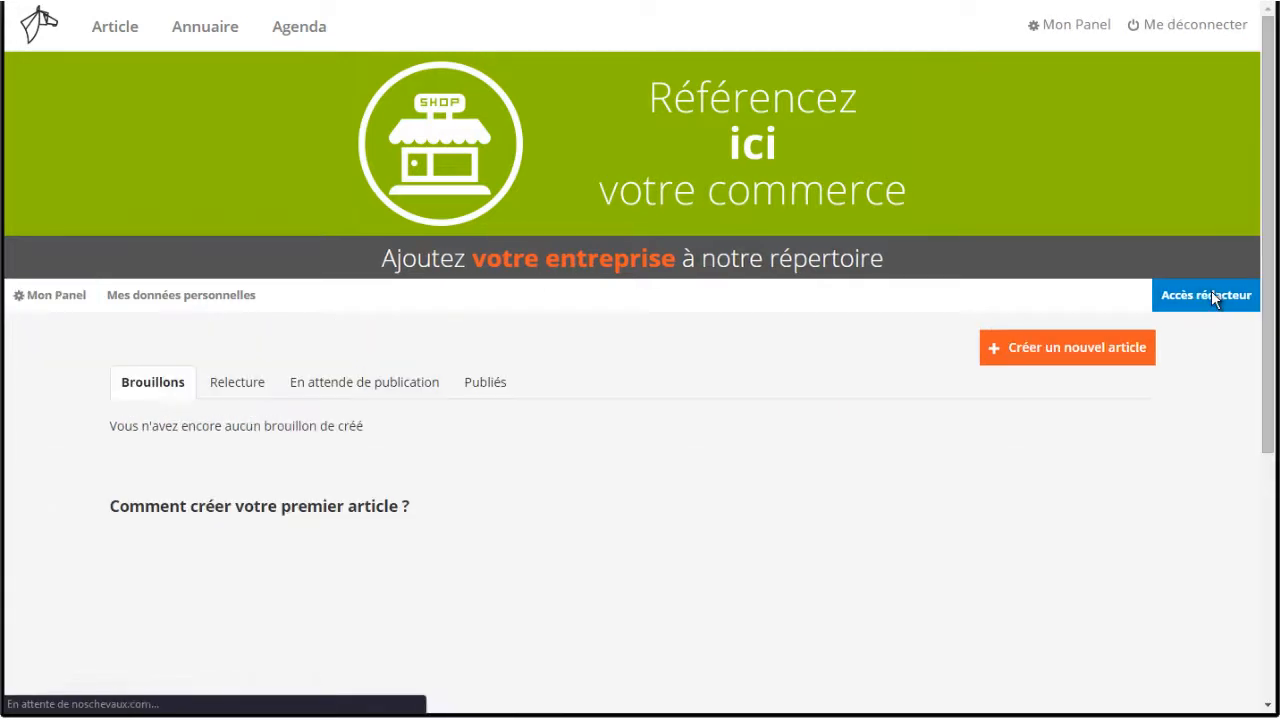
Start a new article and dismiss the usage rules for article creation
{"action": "scroll", "coordinate": [1214, 296], "scroll_direction": "down", "scroll_amount": 2}
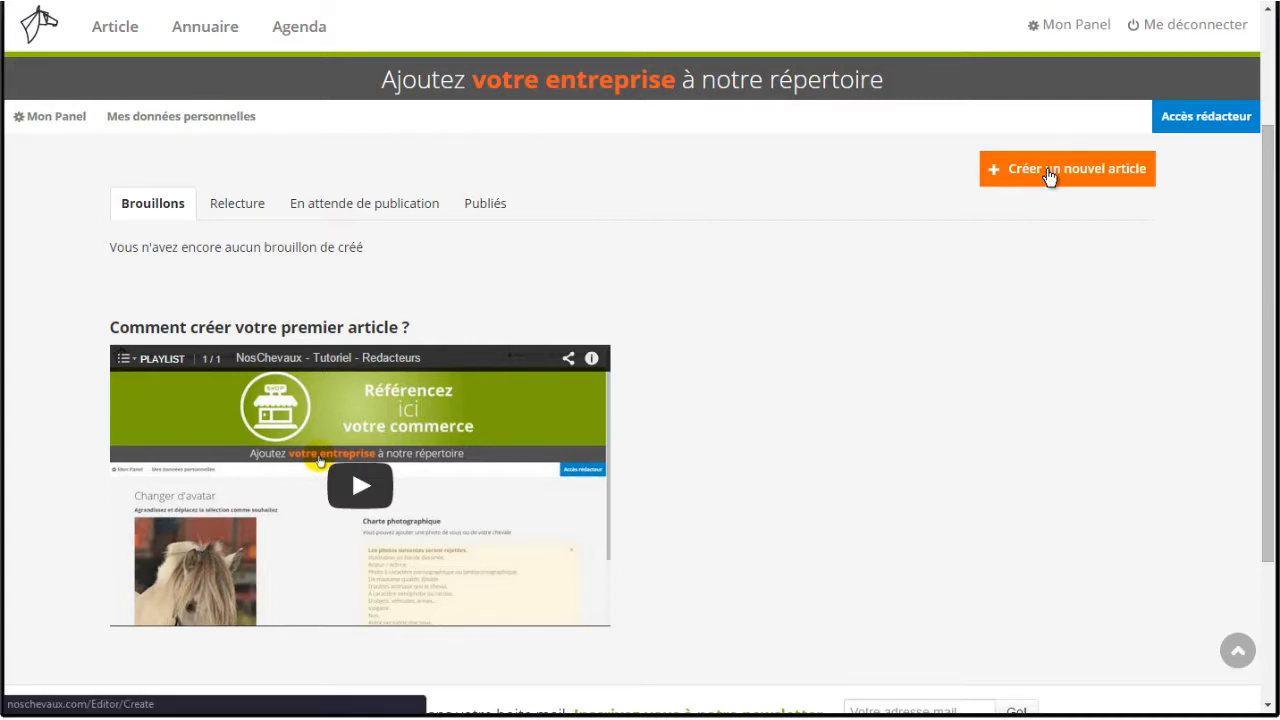
{"action": "left_click", "coordinate": [1049, 176]}
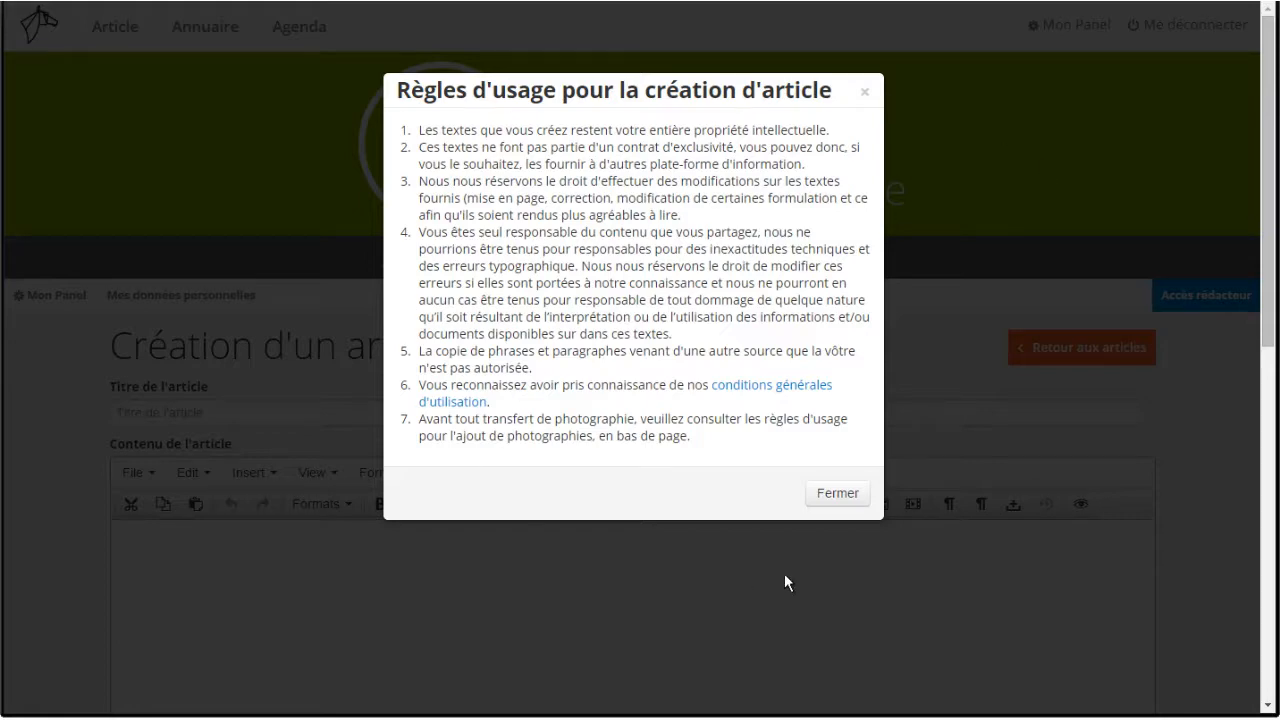
{"action": "left_click", "coordinate": [838, 496]}
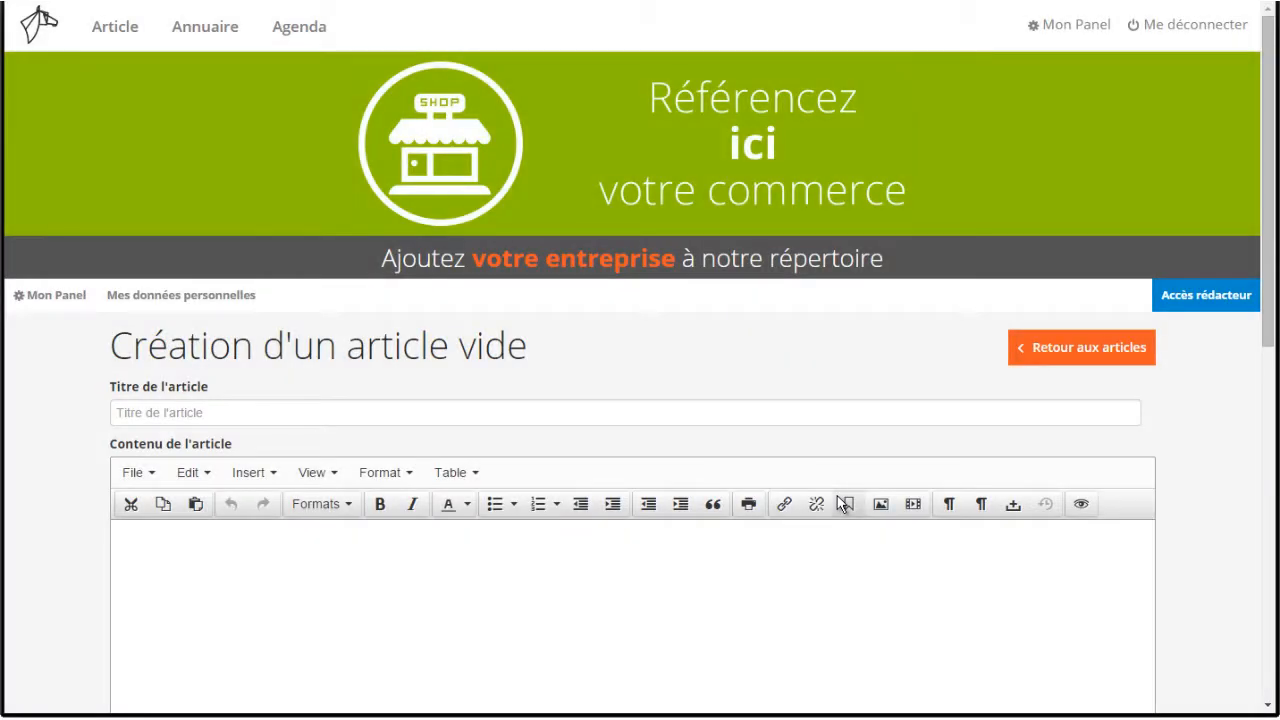
Enter "Le titre de mon premier article" as the article title
{"action": "scroll", "coordinate": [838, 504], "scroll_direction": "down", "scroll_amount": 2}
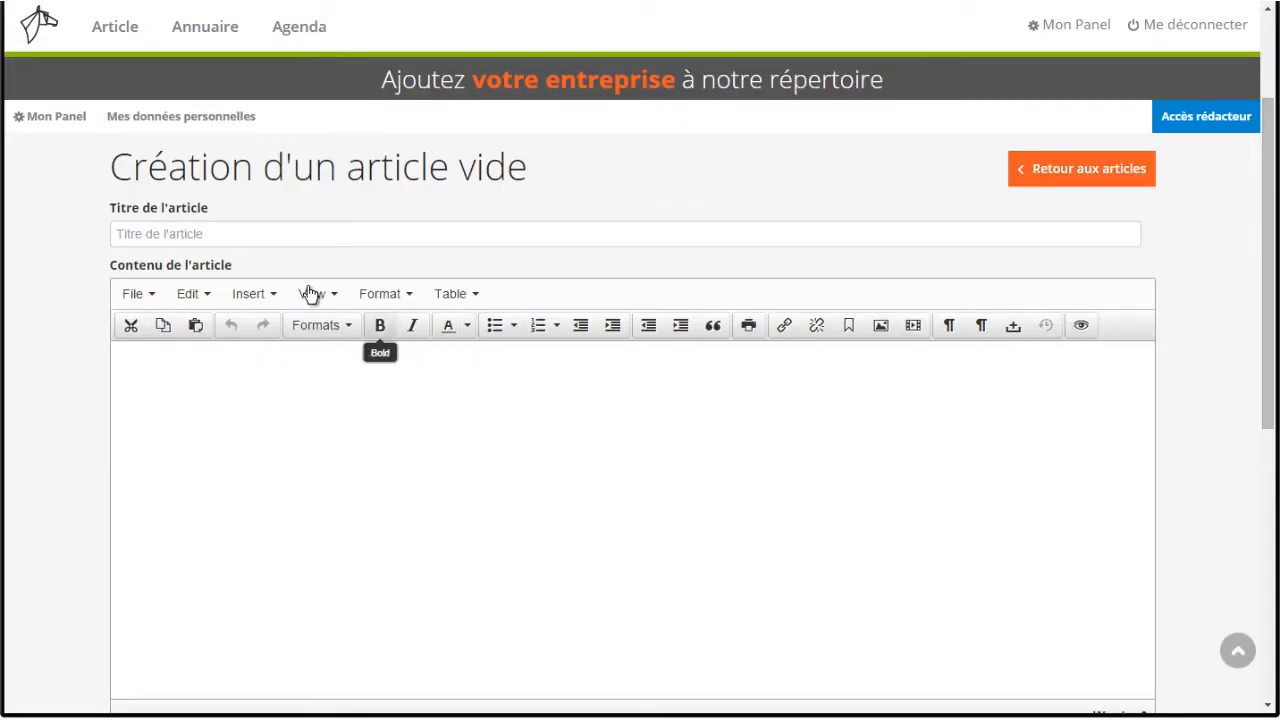
{"action": "left_click", "coordinate": [114, 216]}
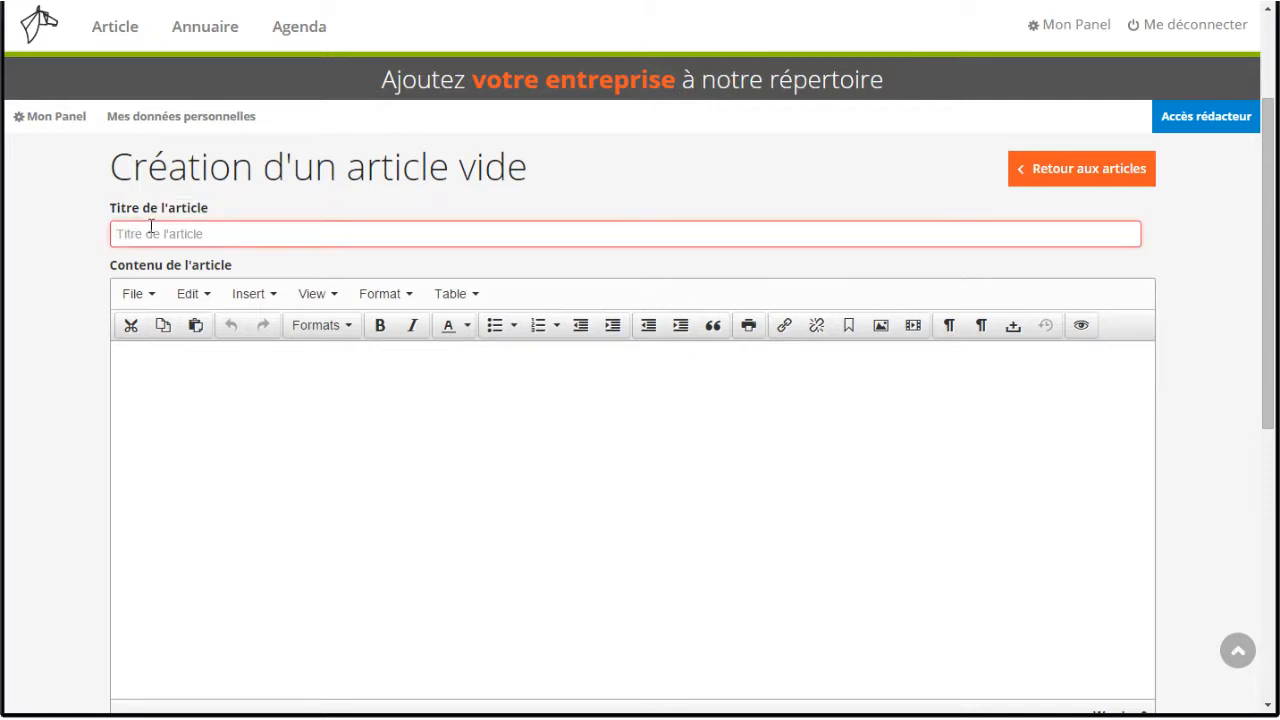
{"action": "type", "text": "Le titre "}
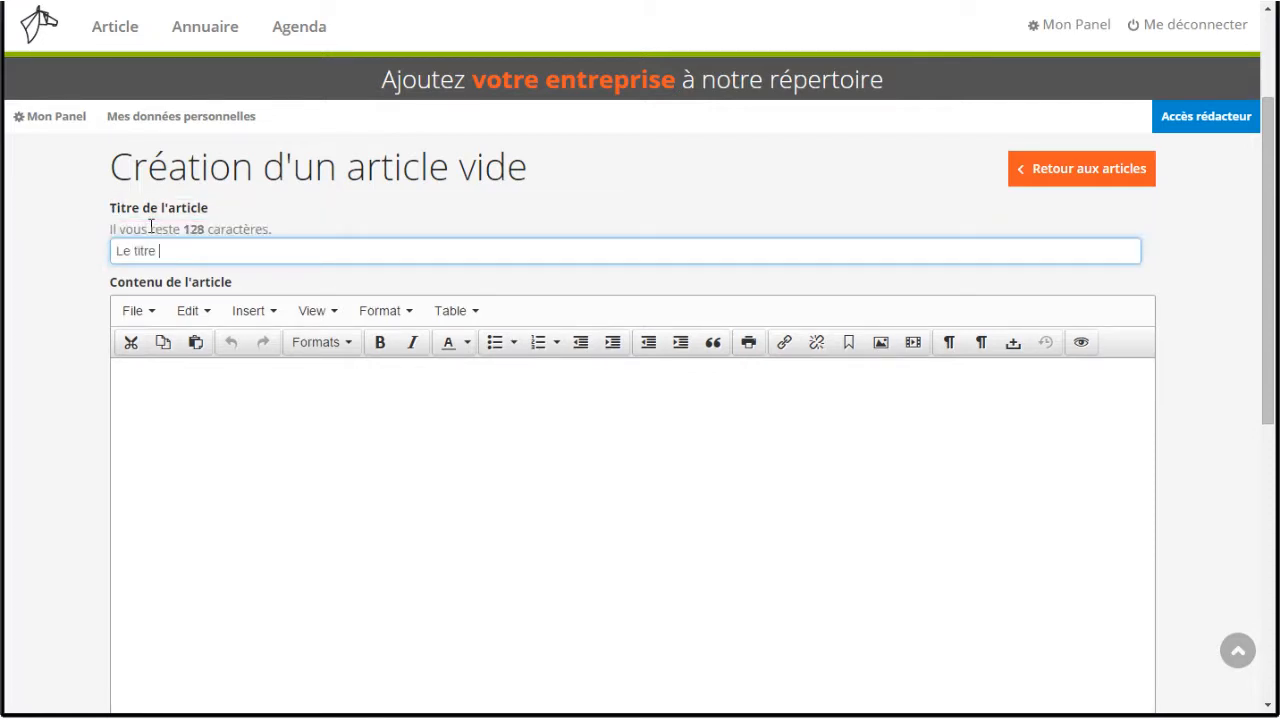
{"action": "type", "text": "de mon premier artic"}
{"action": "type", "text": "le"}
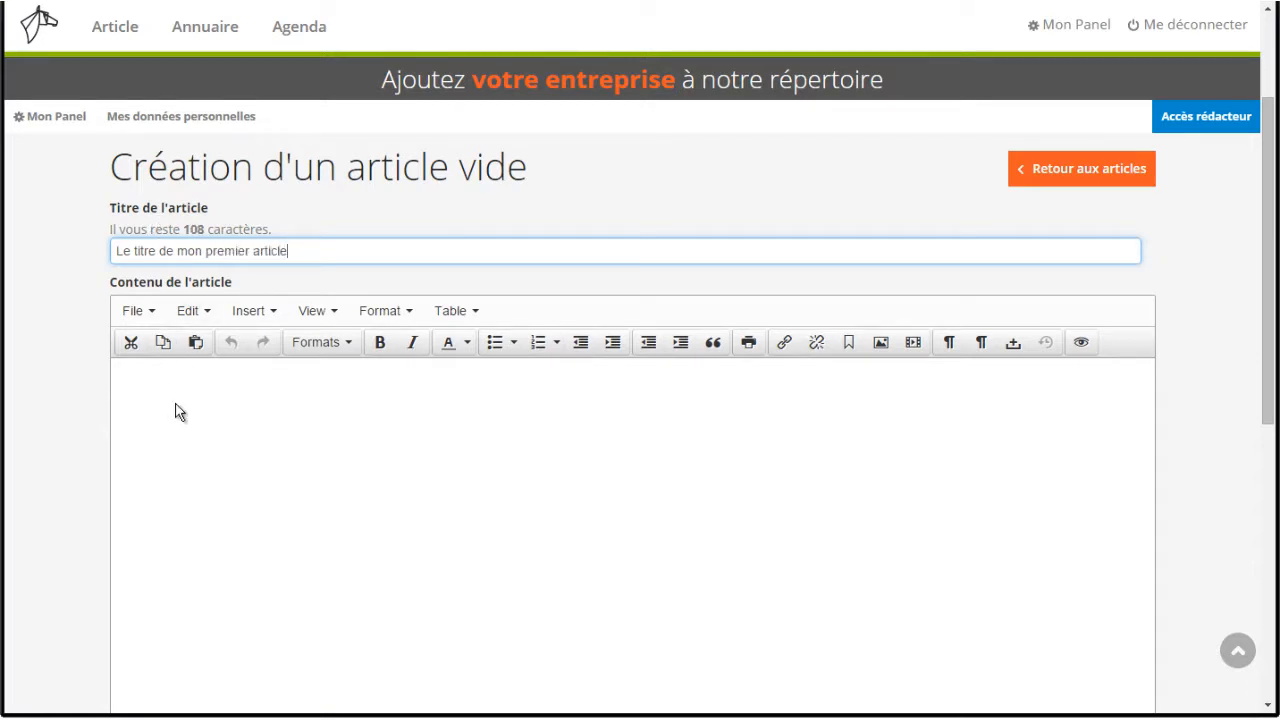
Write "Certaines partie" in the article content and make it bold
{"action": "left_click", "coordinate": [178, 413]}
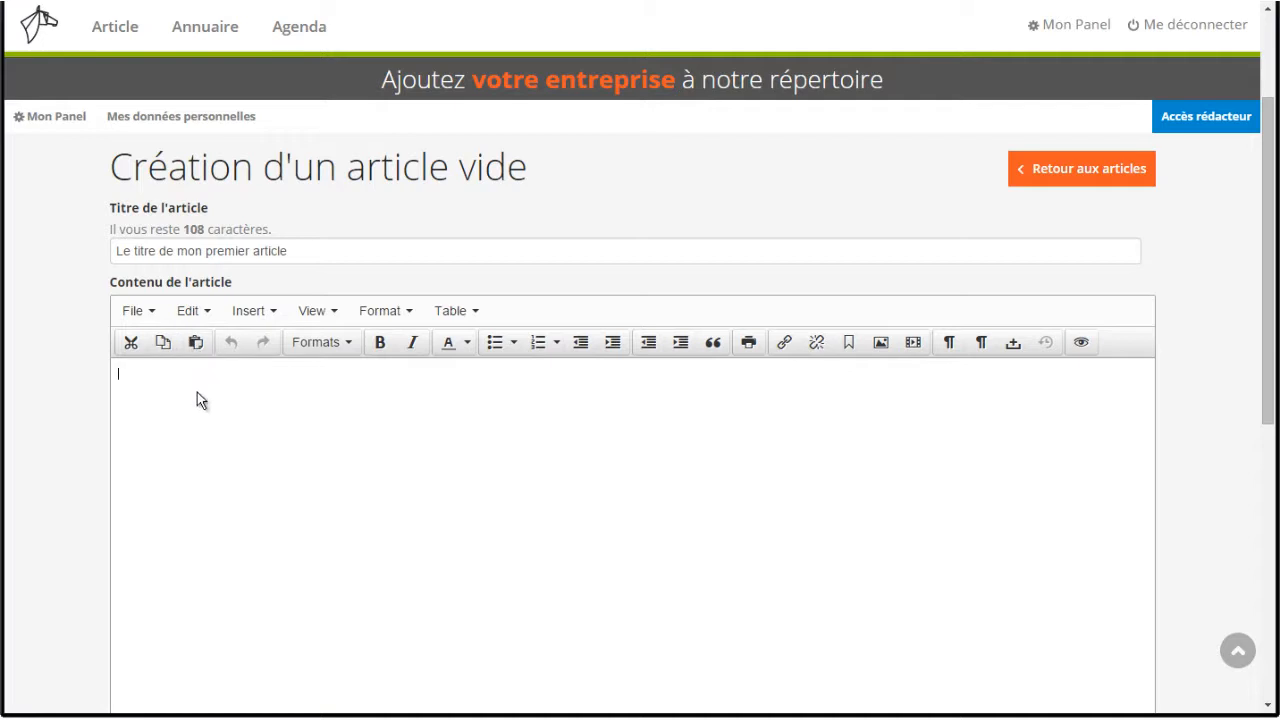
{"action": "type", "text": "Certaines partie"}
{"action": "left_click_drag", "start_coordinate": [230, 377], "coordinate": [90, 380]}
{"action": "left_click", "coordinate": [372, 343]}
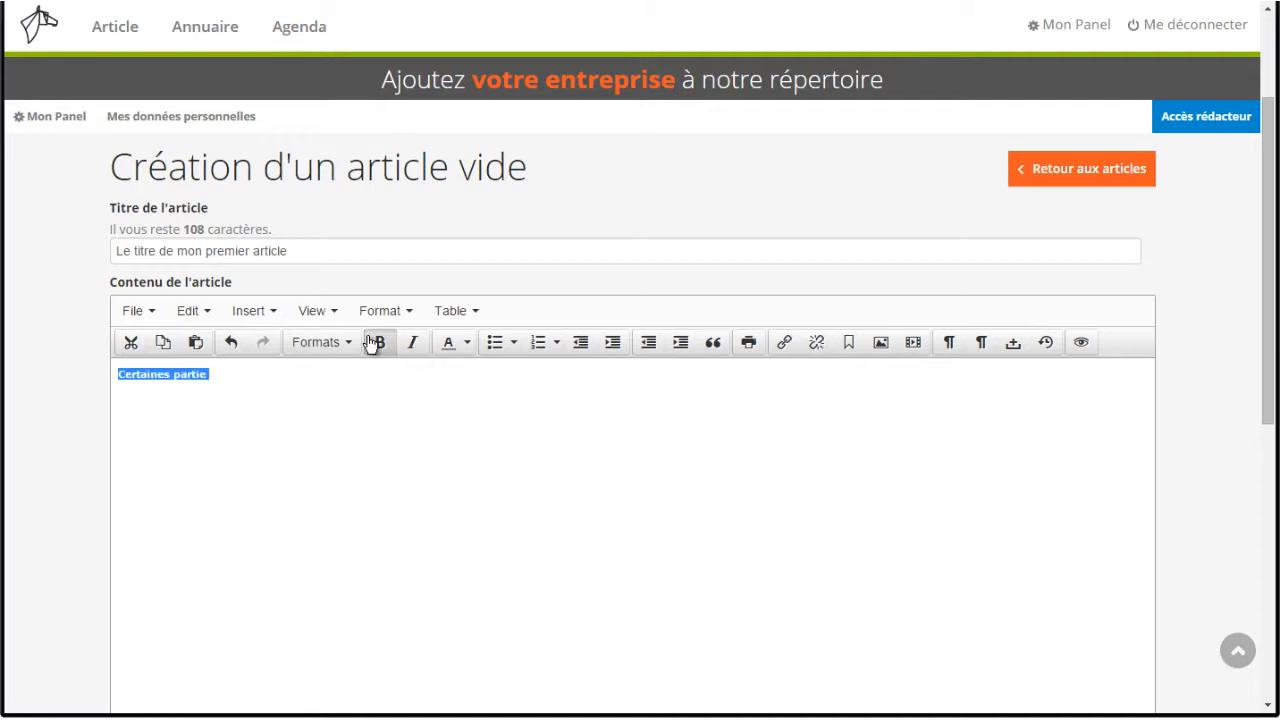
Add "d'autres en italic" after the bold text and format it as italic without bold
{"action": "left_click", "coordinate": [233, 386]}
{"action": "type", "text": "d'autres en italic"}
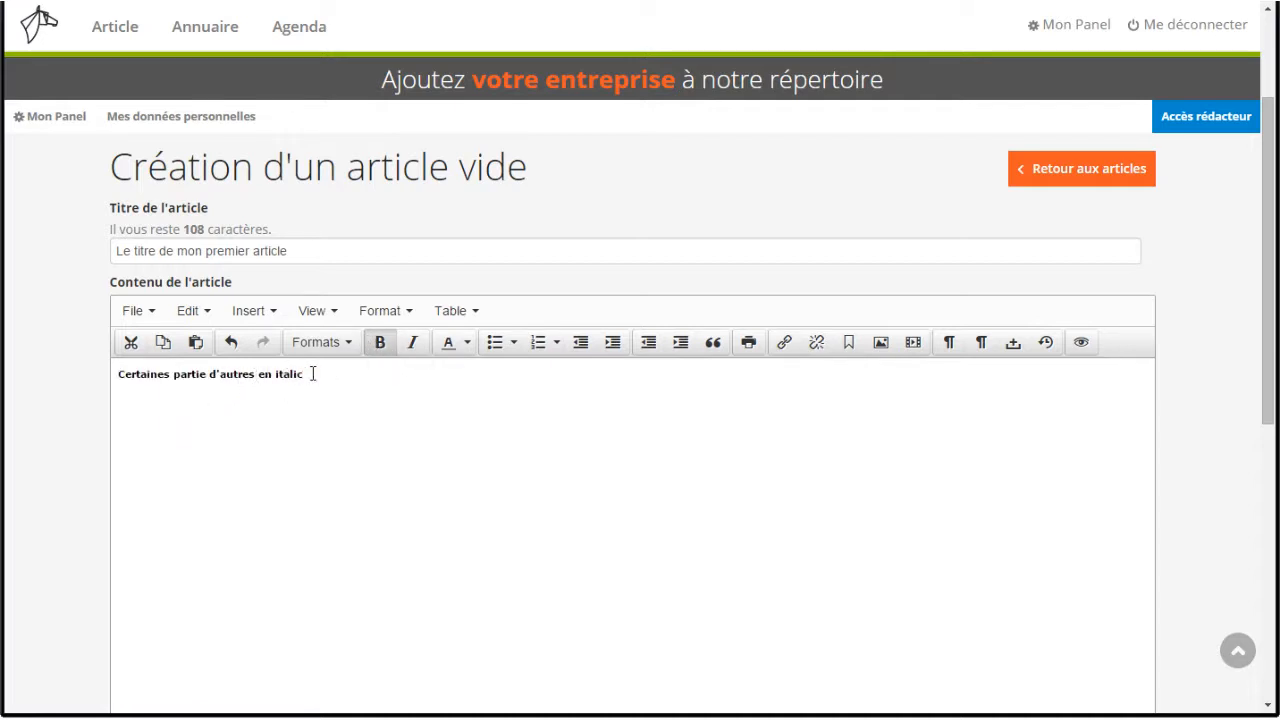
{"action": "left_click_drag", "start_coordinate": [302, 374], "coordinate": [213, 392]}
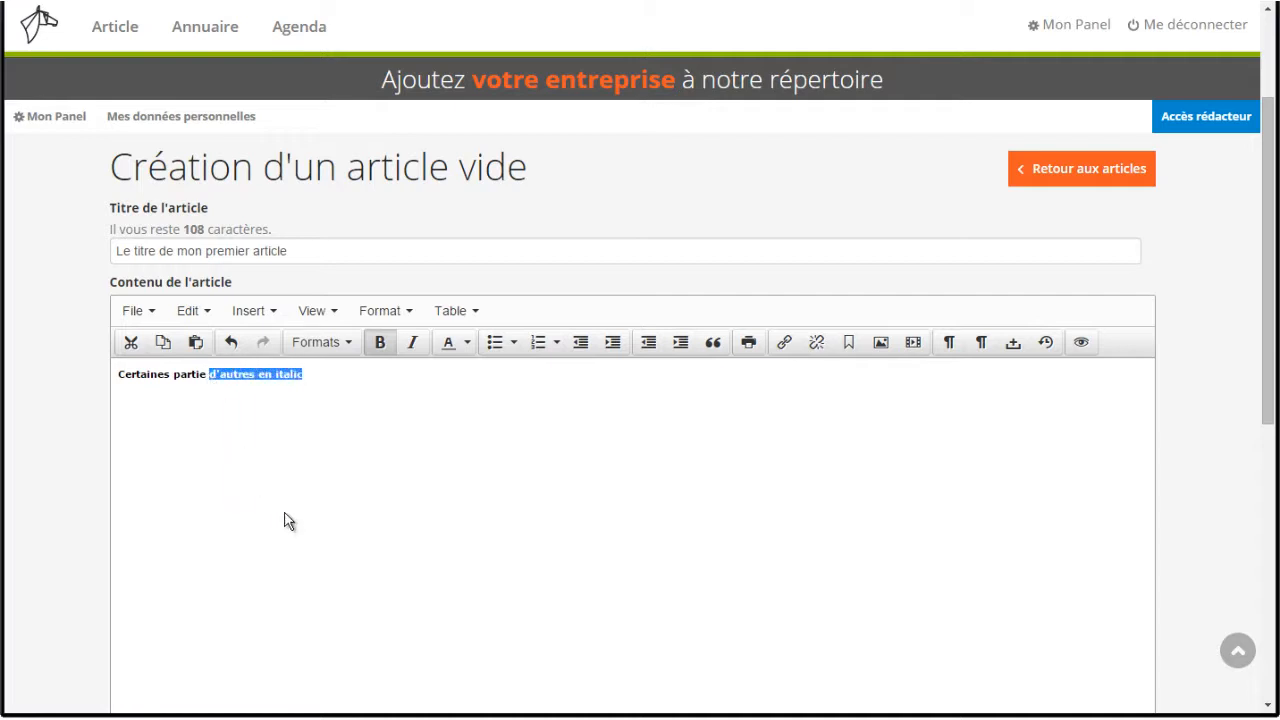
{"action": "left_click", "coordinate": [380, 343]}
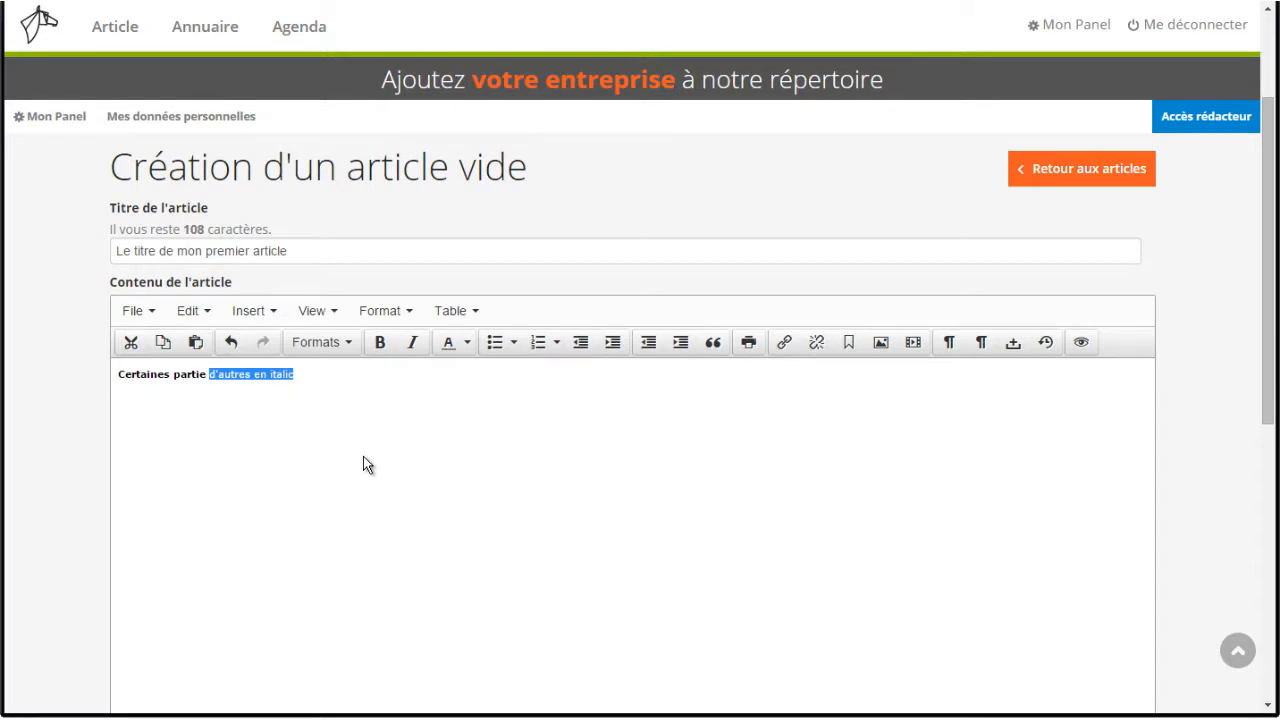
{"action": "left_click", "coordinate": [414, 345]}
{"action": "left_click", "coordinate": [329, 382]}
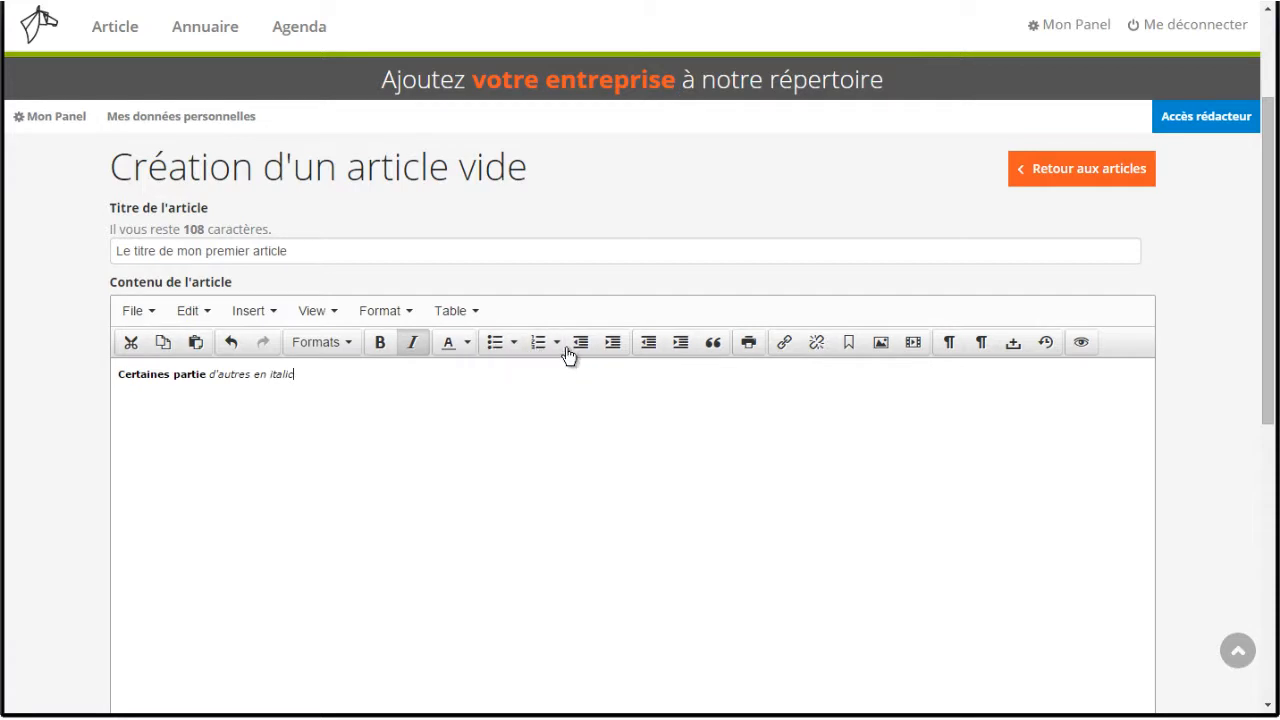
Increase the indent of the first content line and decrease it again
{"action": "left_click_drag", "start_coordinate": [312, 376], "coordinate": [92, 377]}
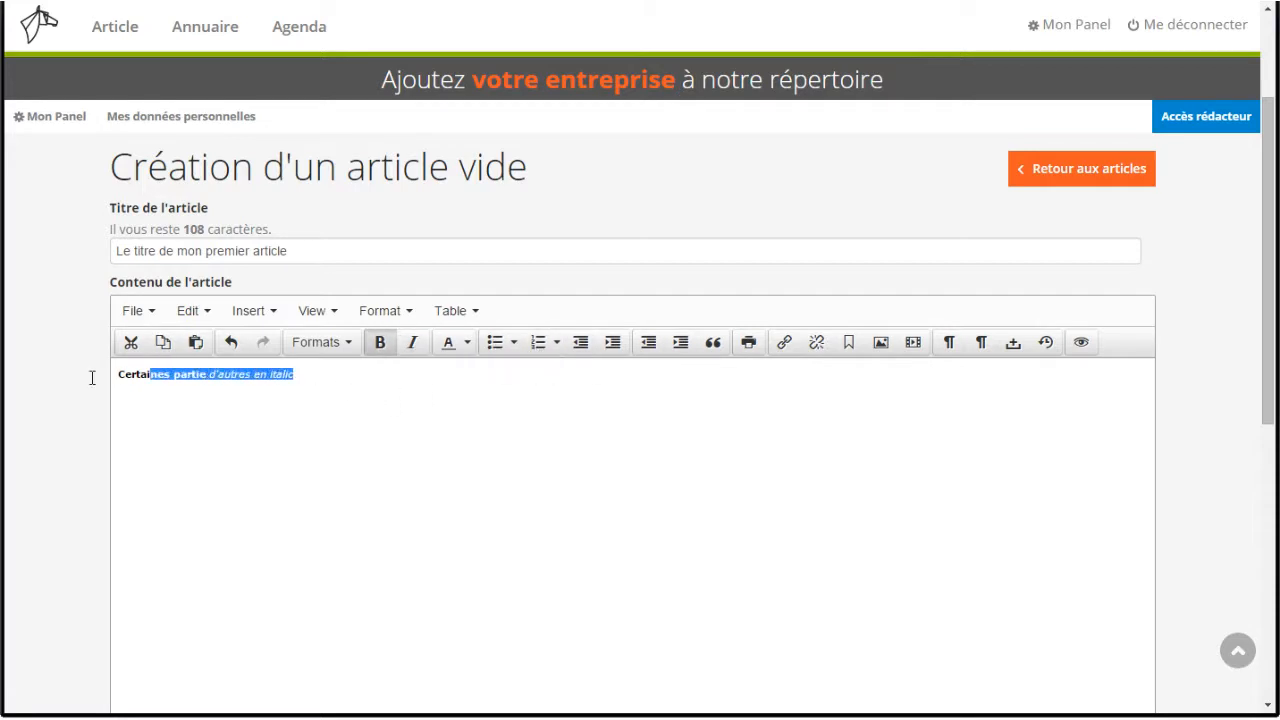
{"action": "left_click", "coordinate": [610, 343]}
{"action": "left_click", "coordinate": [582, 343]}
Add the line "Un petit pas pour l'homme, un grand pas pour le monde équestre" below and format it as a blockquote
{"action": "left_click", "coordinate": [402, 377]}
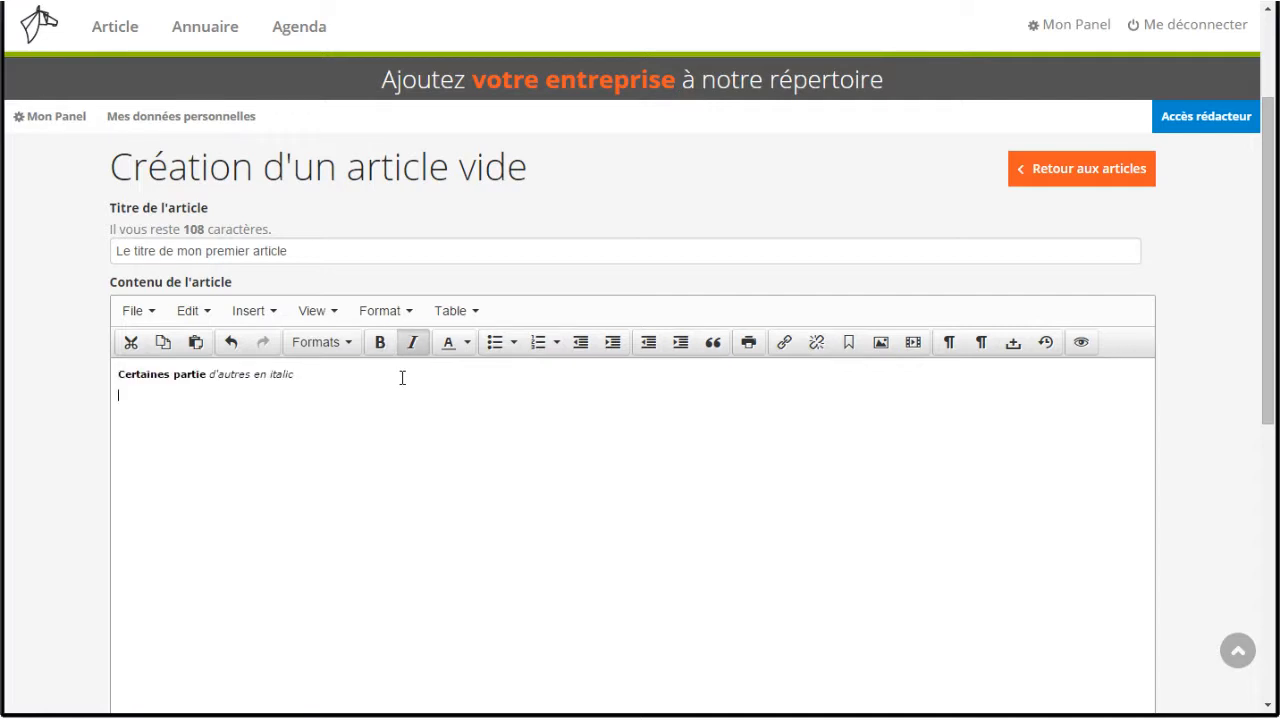
{"action": "key", "text": "Return"}
{"action": "type", "text": "Un petit pas pour l'homme, un grand pas "}
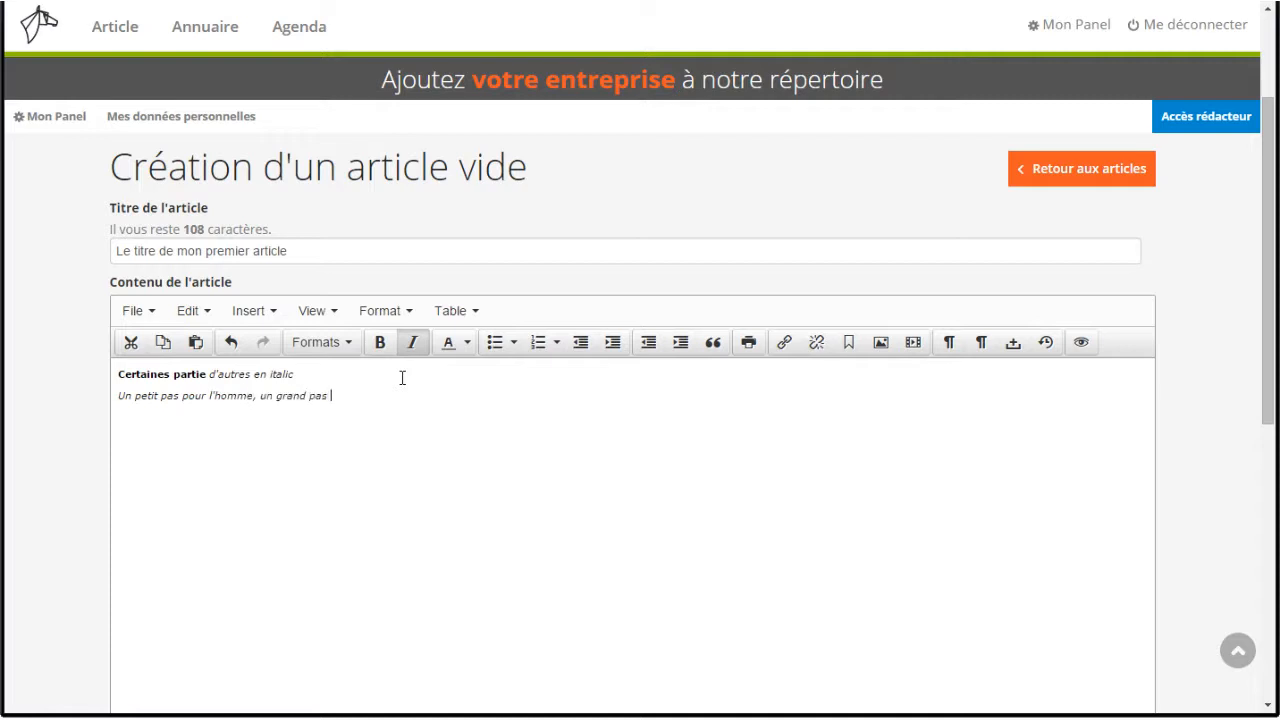
{"action": "type", "text": "pour le monde équestre"}
{"action": "left_click_drag", "start_coordinate": [480, 394], "coordinate": [96, 400]}
{"action": "left_click", "coordinate": [712, 342]}
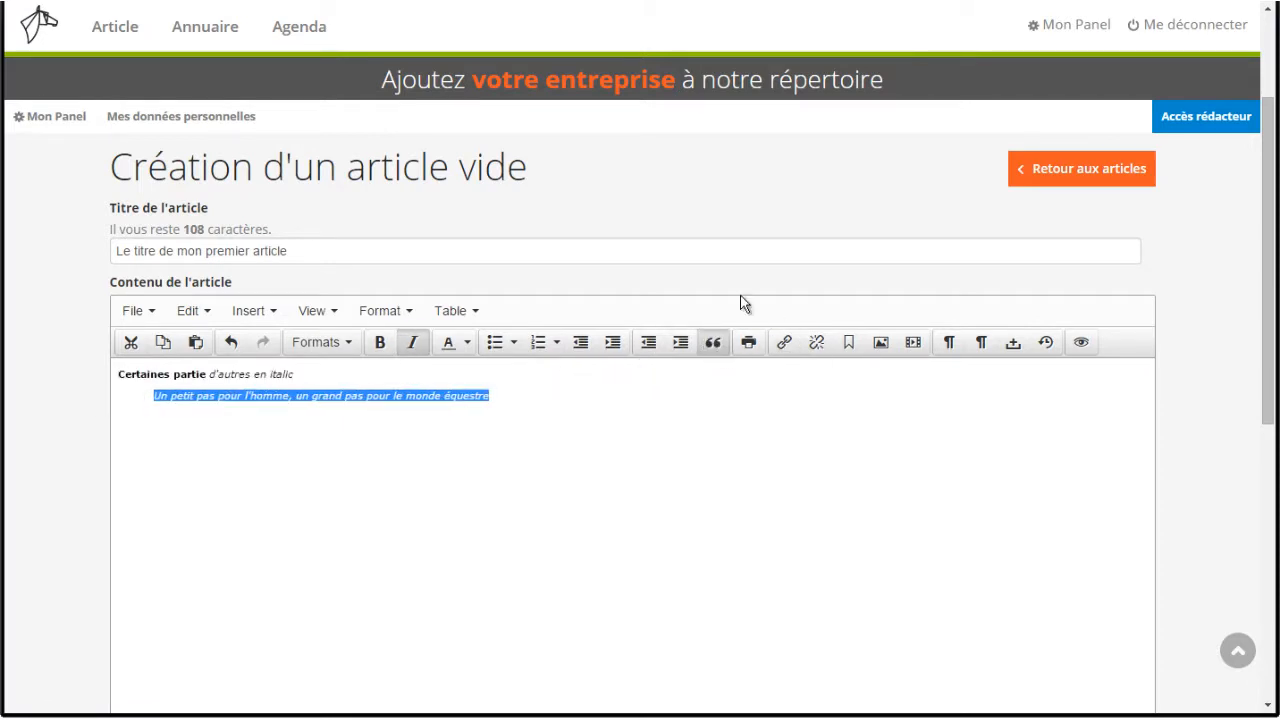
{"action": "left_click", "coordinate": [287, 425]}
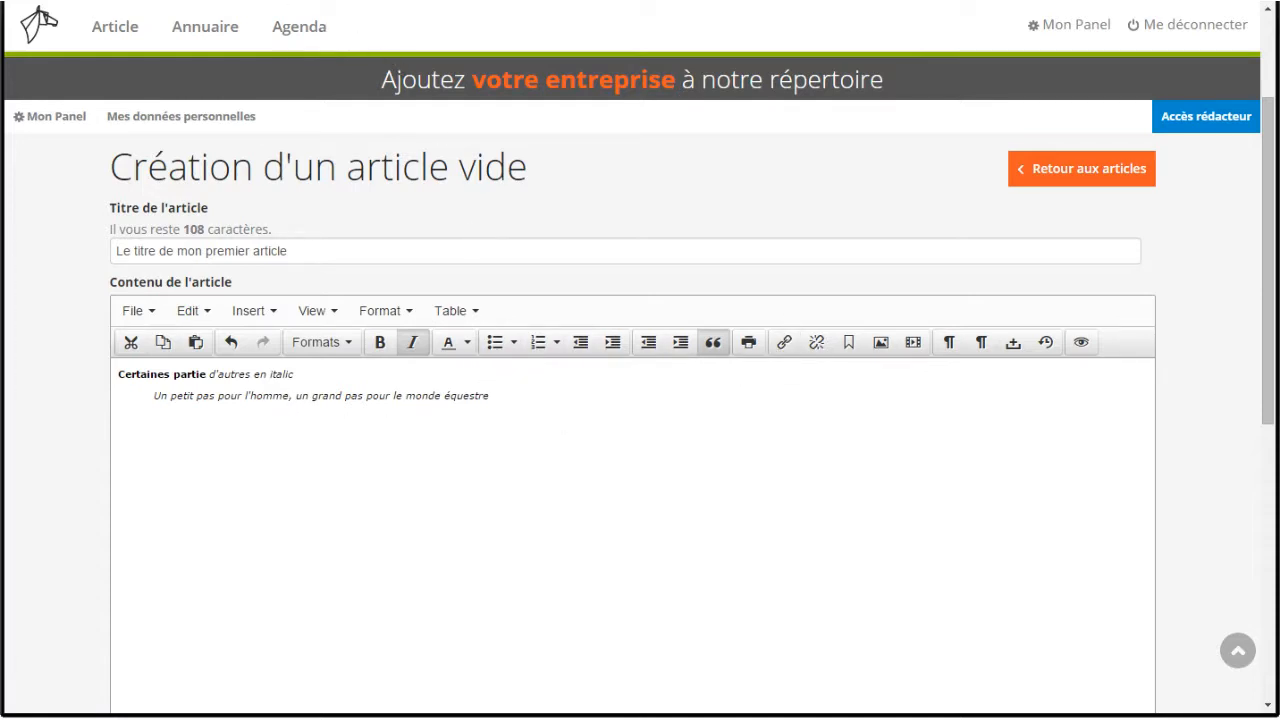
Search the web for "wikipedia" in a new browser tab and open the French Wikipédia site
{"action": "key", "text": "ctrl+t"}
{"action": "type", "text": "wikipedia"}
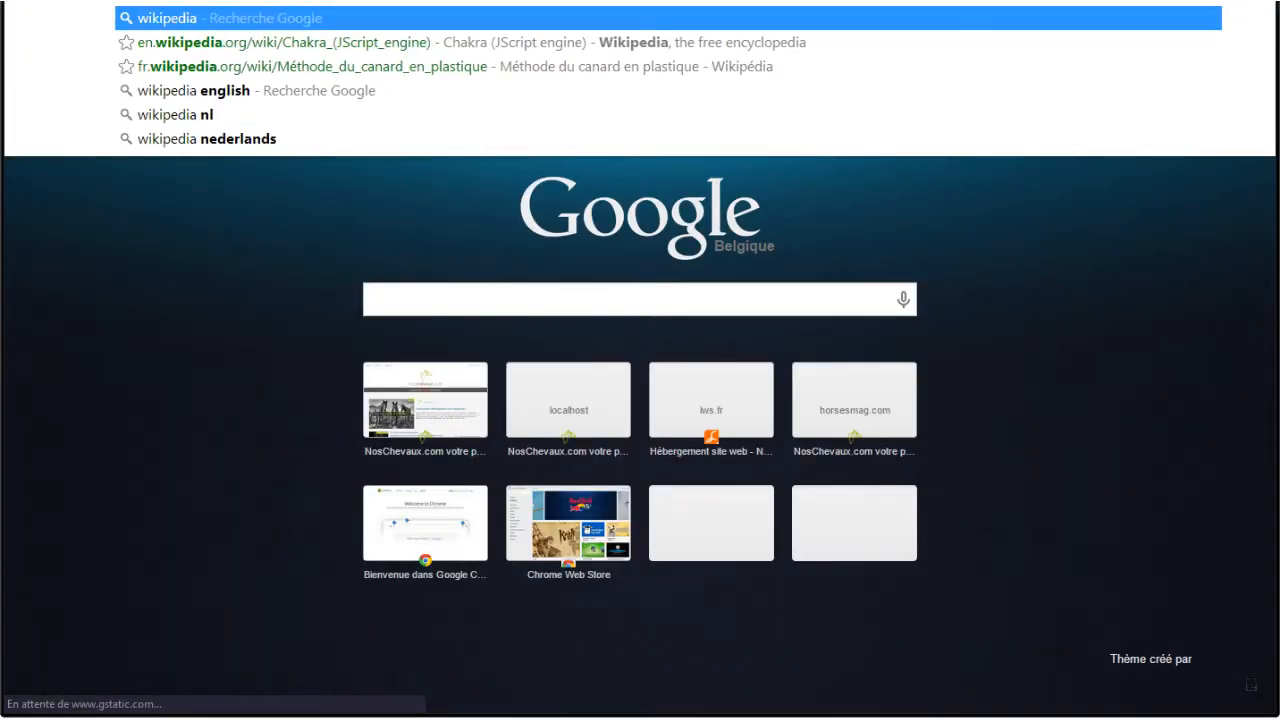
{"action": "key", "text": "Return"}
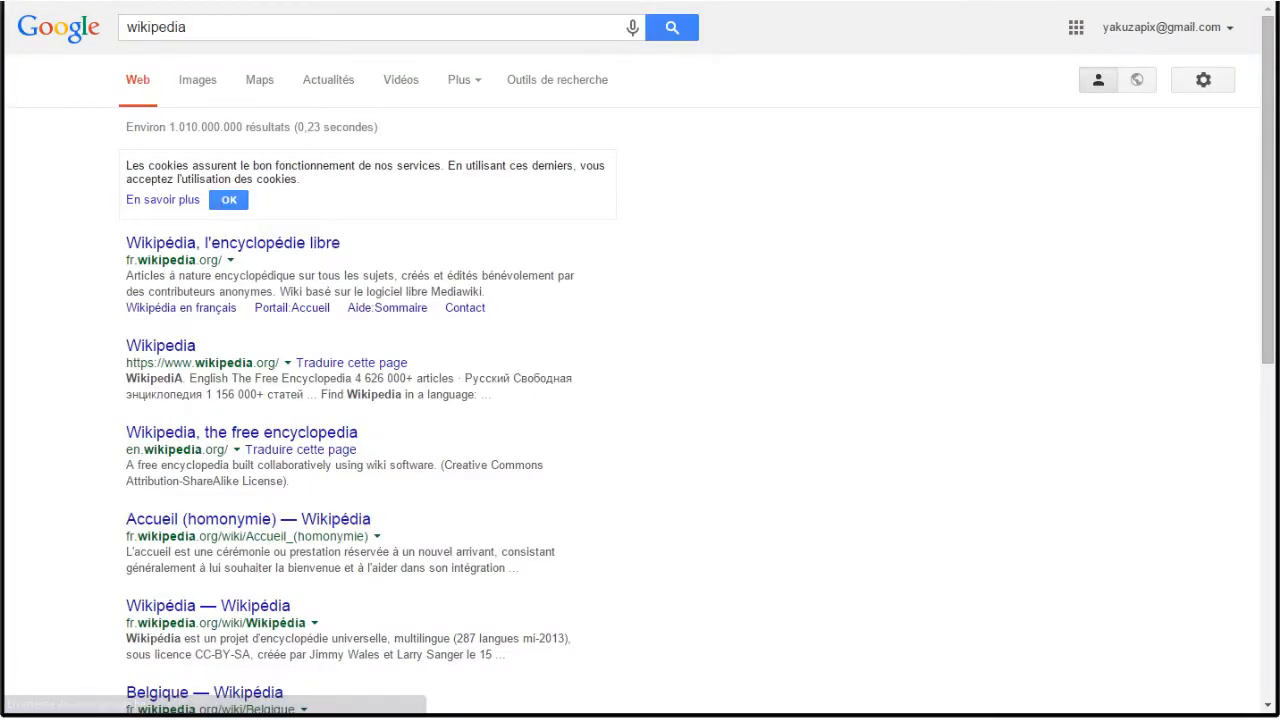
{"action": "left_click", "coordinate": [283, 243]}
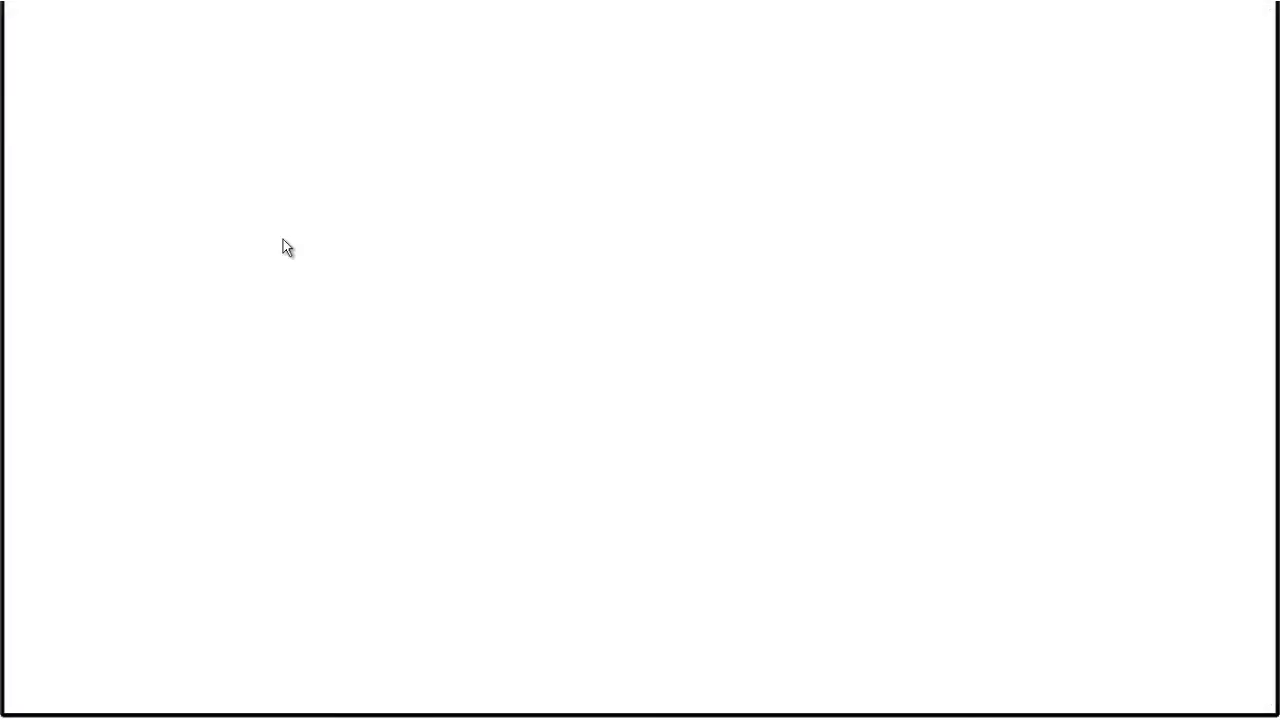
Look up the "cheval" article on Wikipédia and close the donation banner
{"action": "left_click", "coordinate": [1117, 199]}
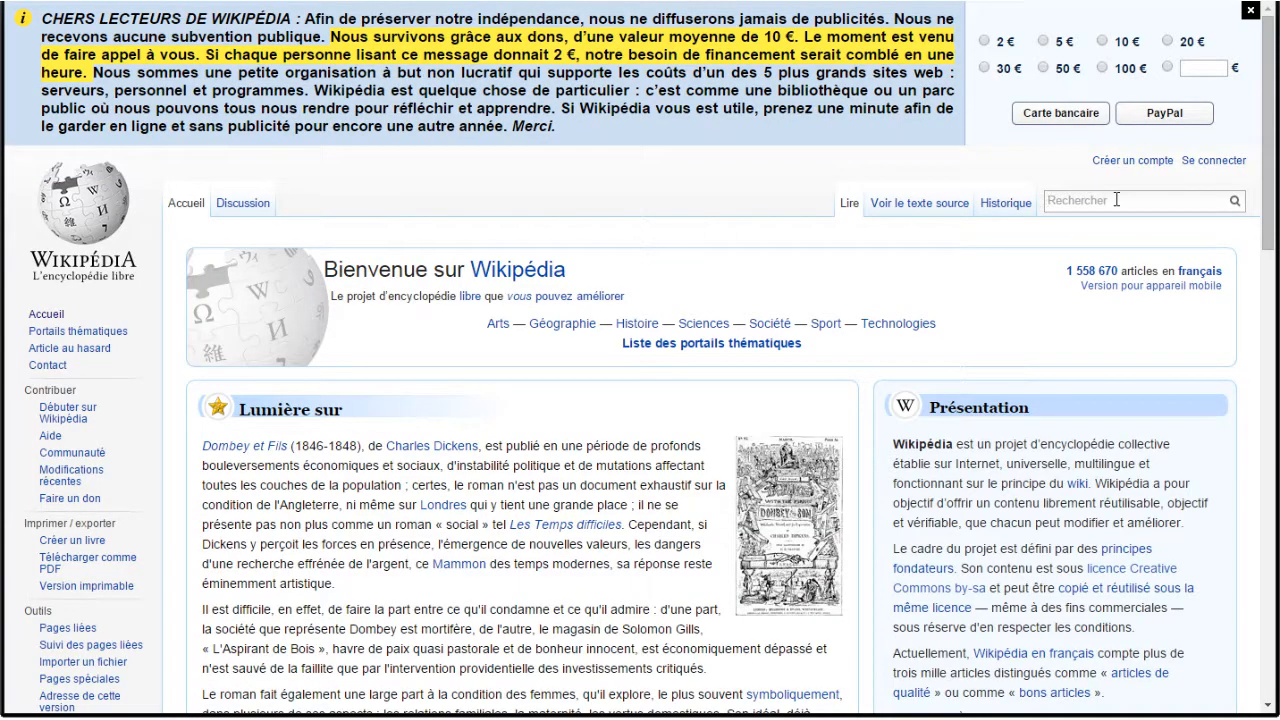
{"action": "type", "text": "cheval"}
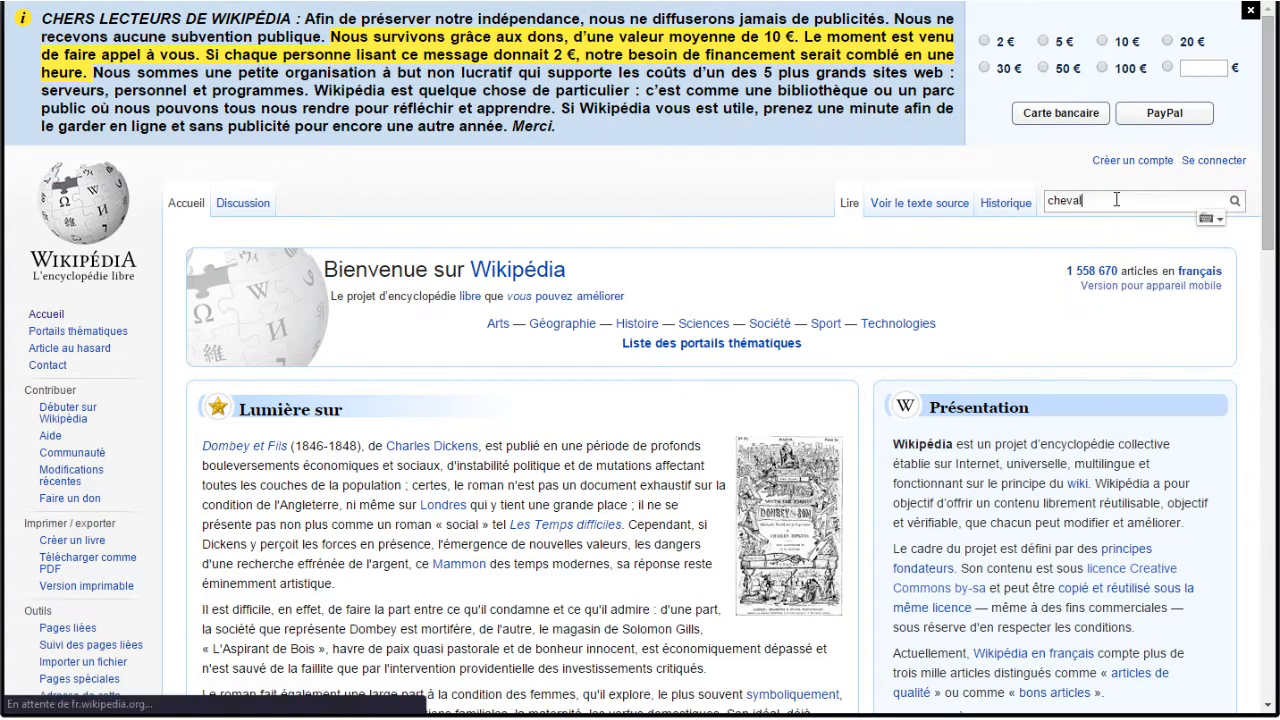
{"action": "key", "text": "Return"}
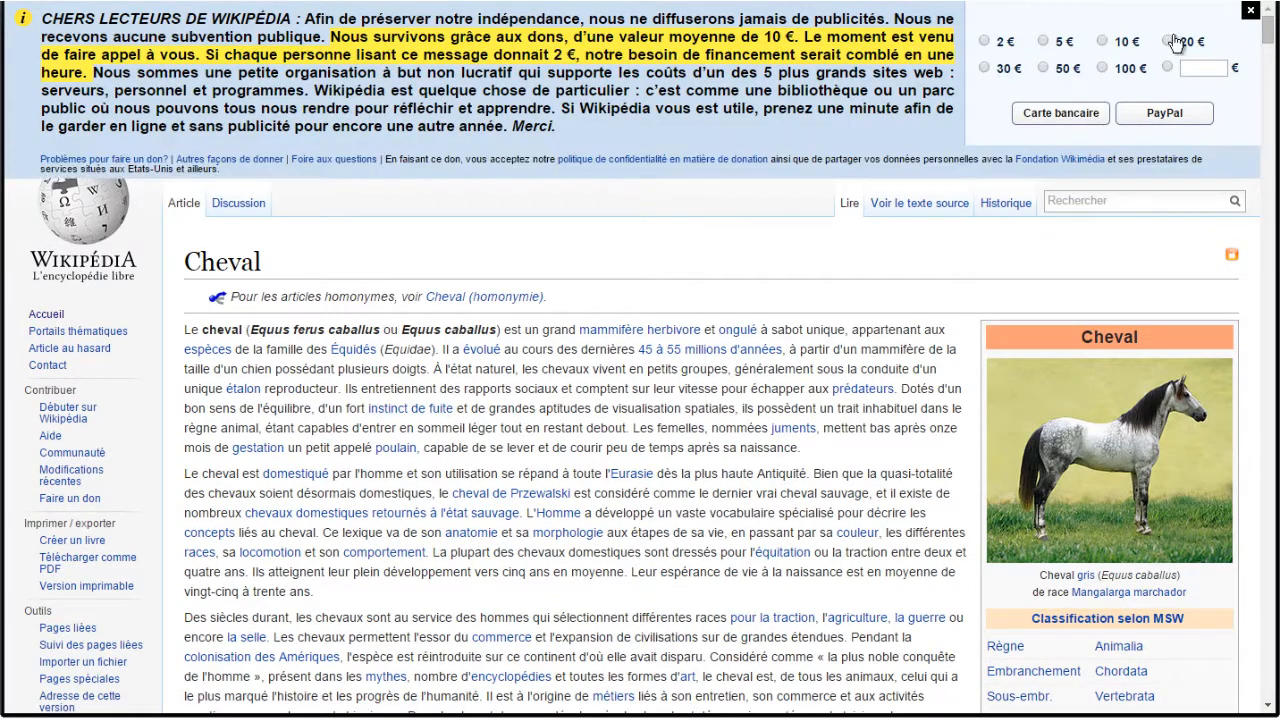
{"action": "left_click", "coordinate": [1250, 11]}
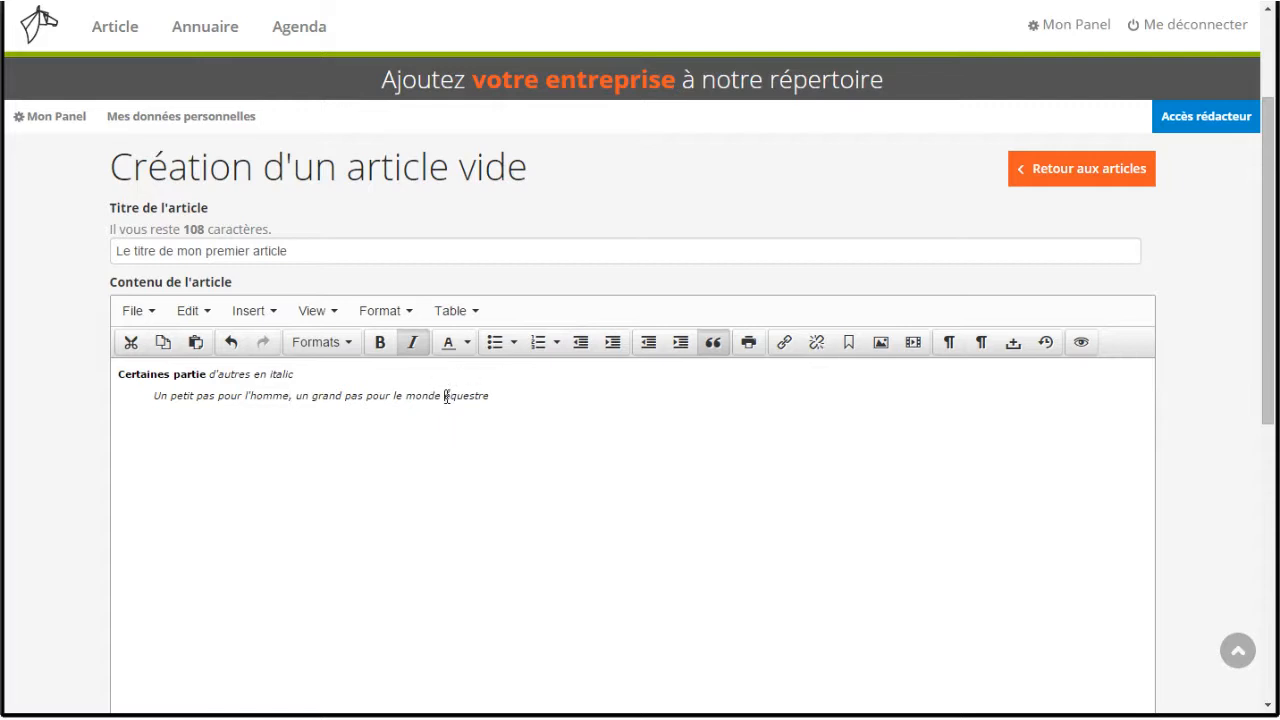
{"action": "left_click_drag", "start_coordinate": [446, 397], "coordinate": [488, 394]}
{"action": "left_click", "coordinate": [785, 343]}
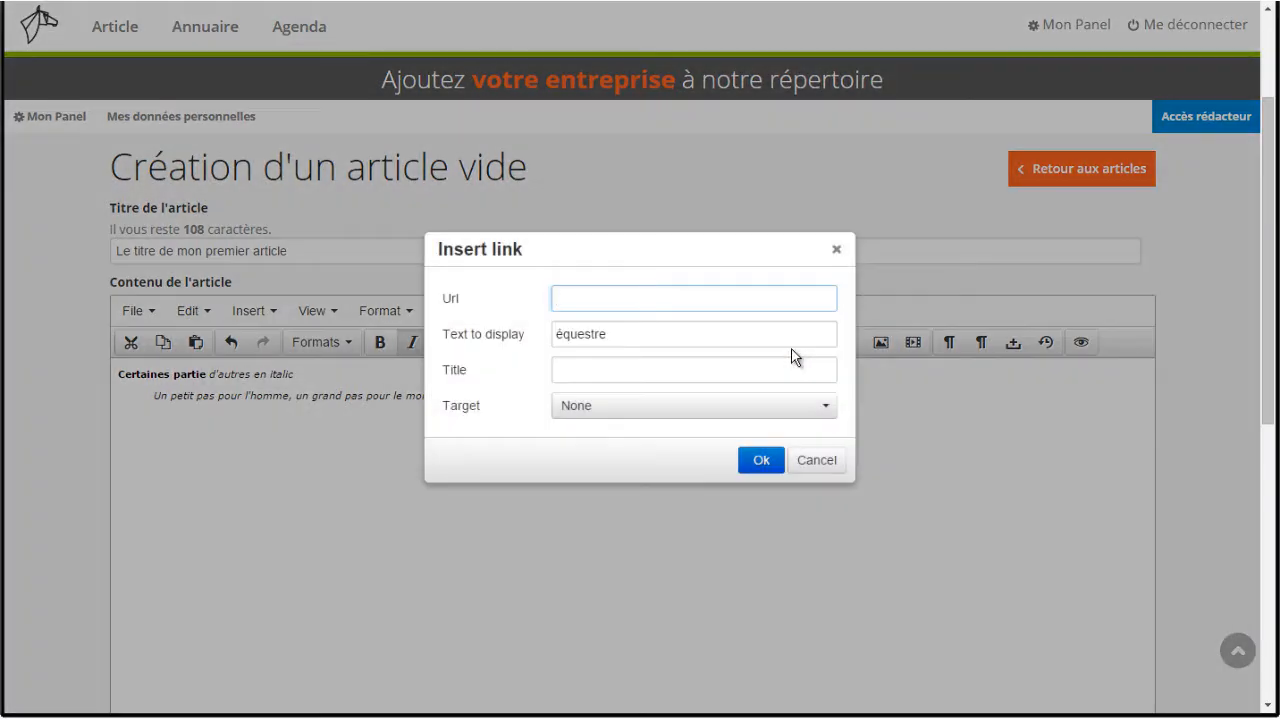
{"action": "type", "text": "http://fr.wikipedia.org/wiki/Cheval"}
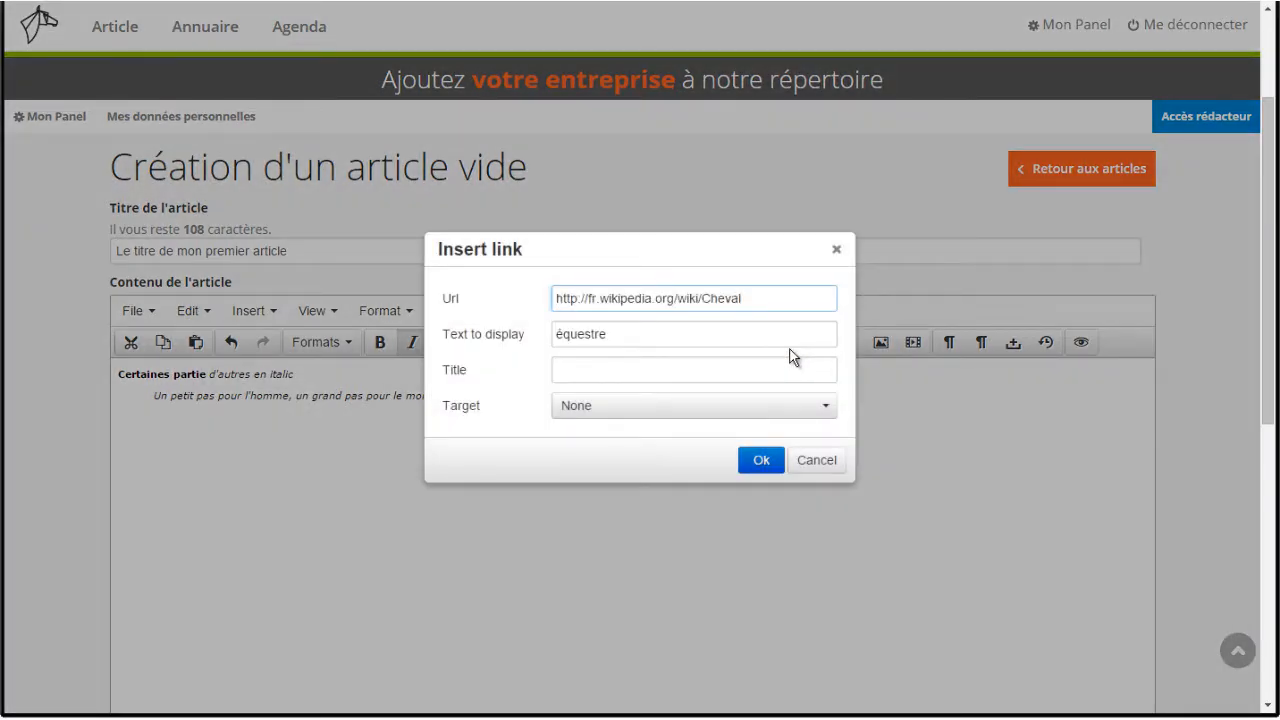
{"action": "left_click", "coordinate": [555, 335]}
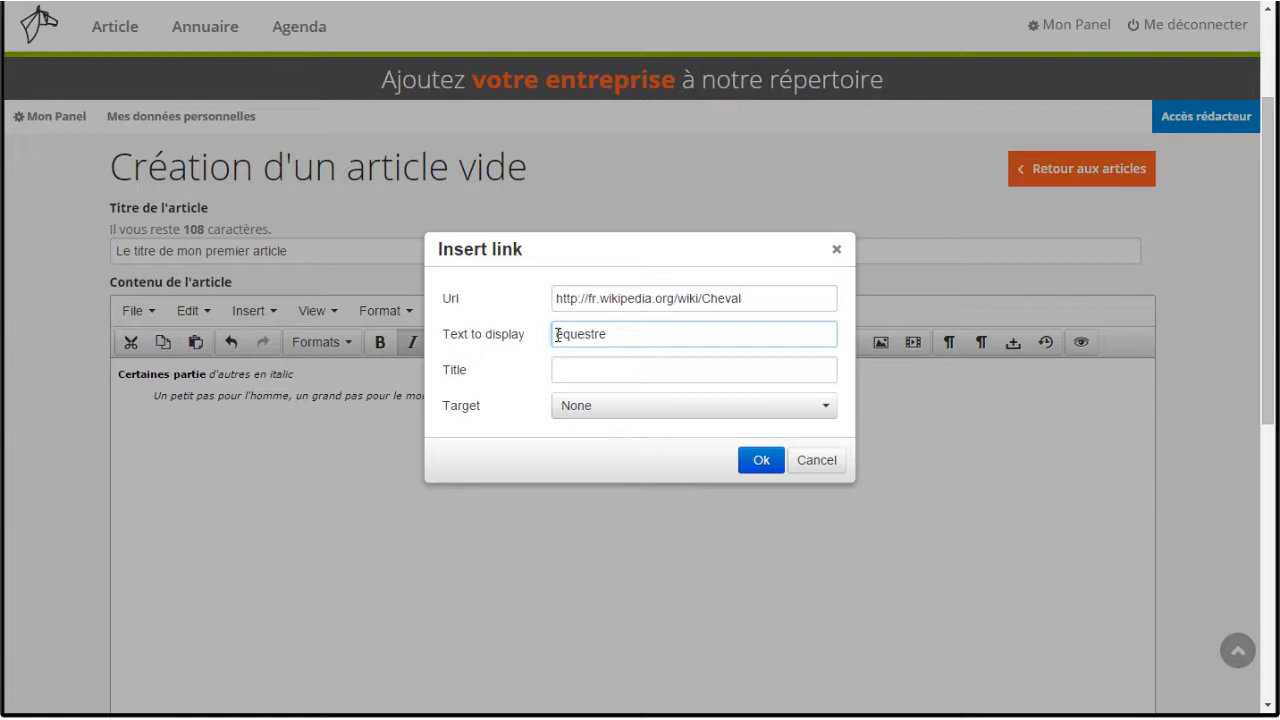
{"action": "left_click", "coordinate": [586, 408]}
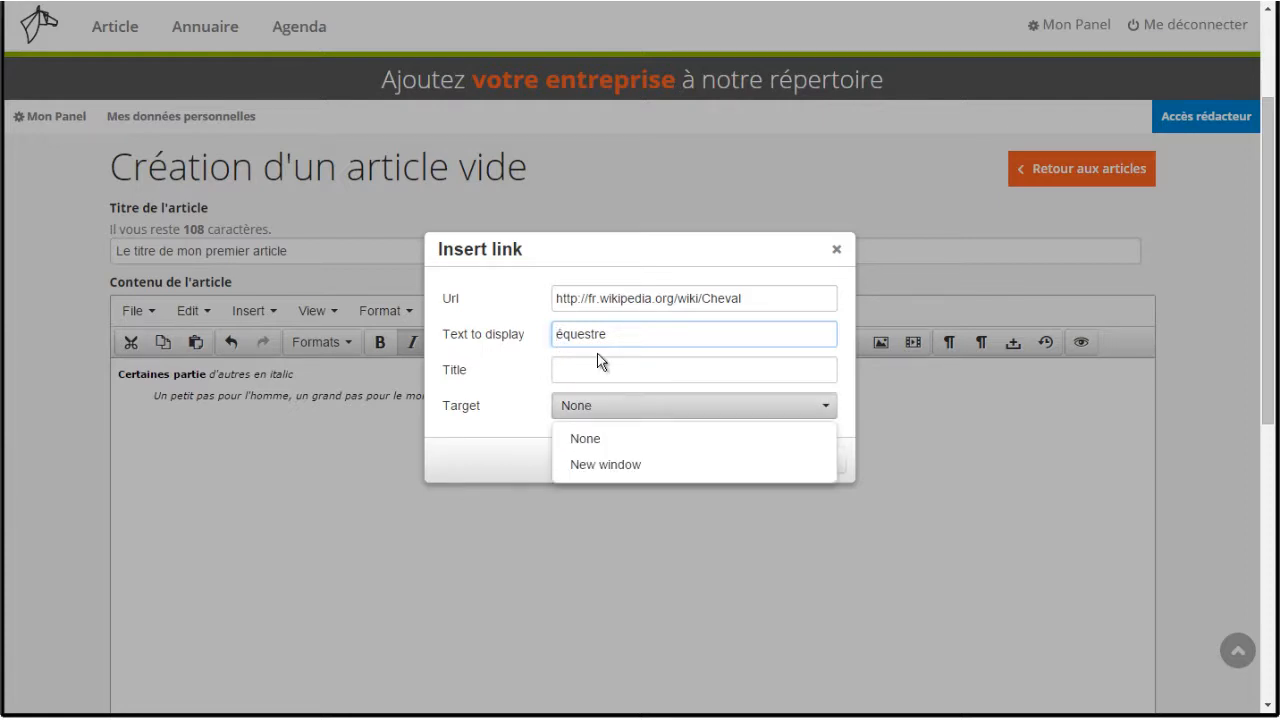
{"action": "left_click", "coordinate": [594, 466]}
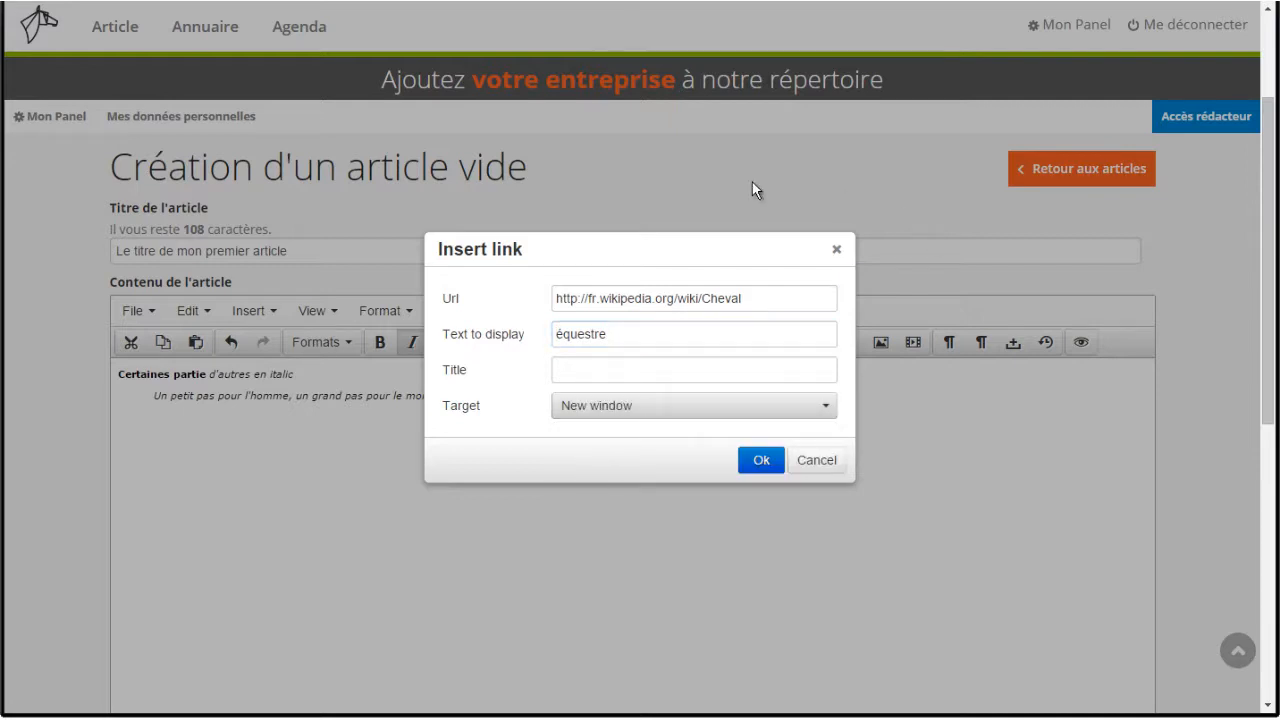
{"action": "left_click", "coordinate": [612, 377]}
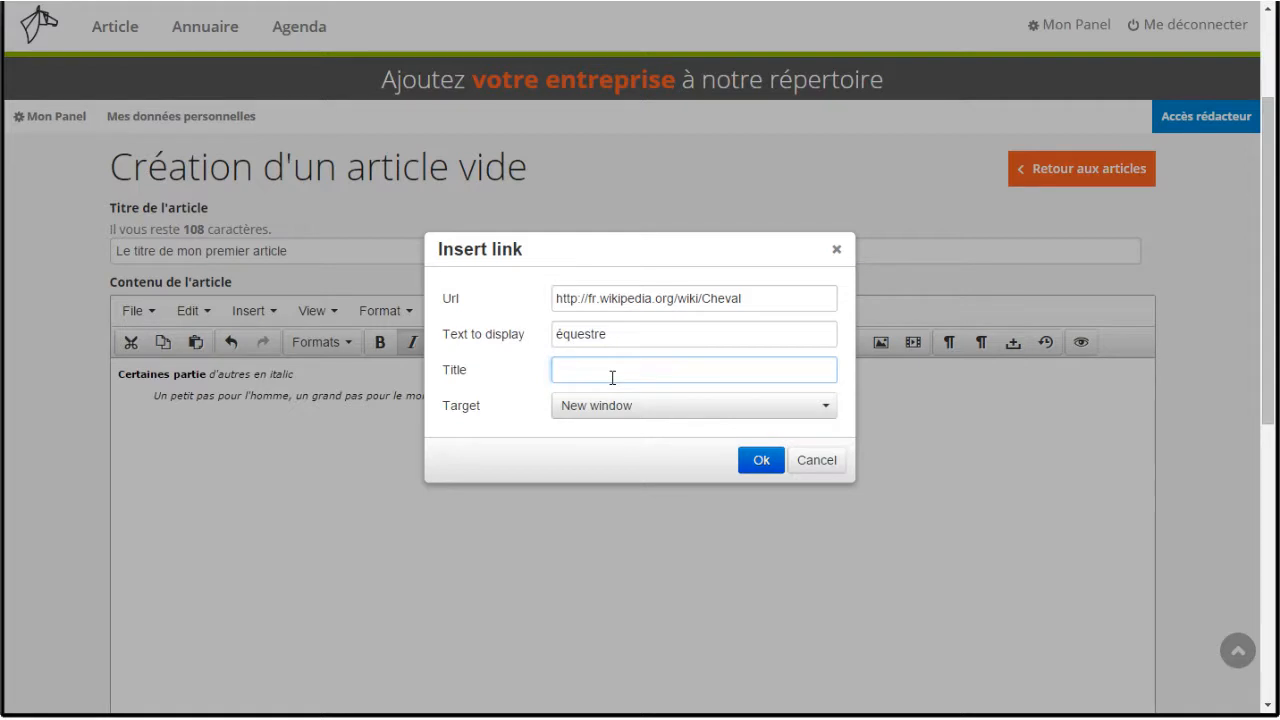
{"action": "type", "text": "Cheval"}
{"action": "left_click", "coordinate": [760, 459]}
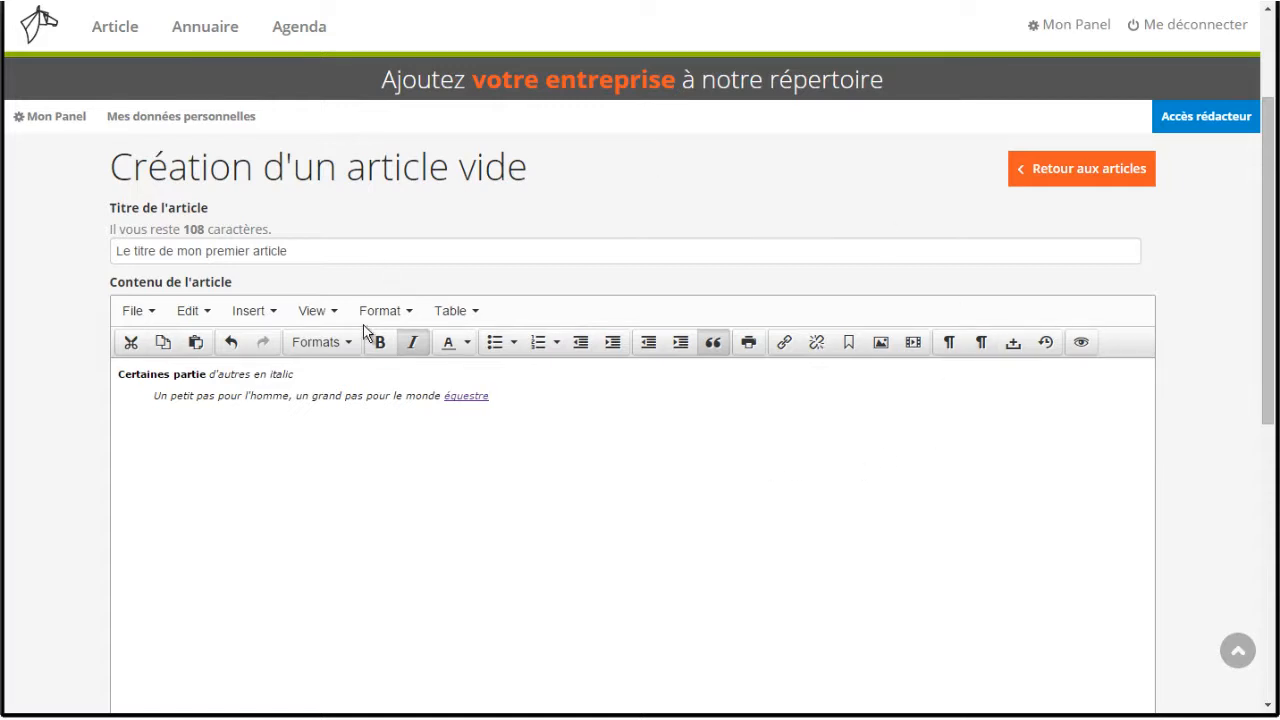
Change the title of the link on "équestre" to "Article sur les chevaux, source Wikipedia"
{"action": "mouse_move", "coordinate": [479, 404]}
{"action": "double_click", "coordinate": [468, 392]}
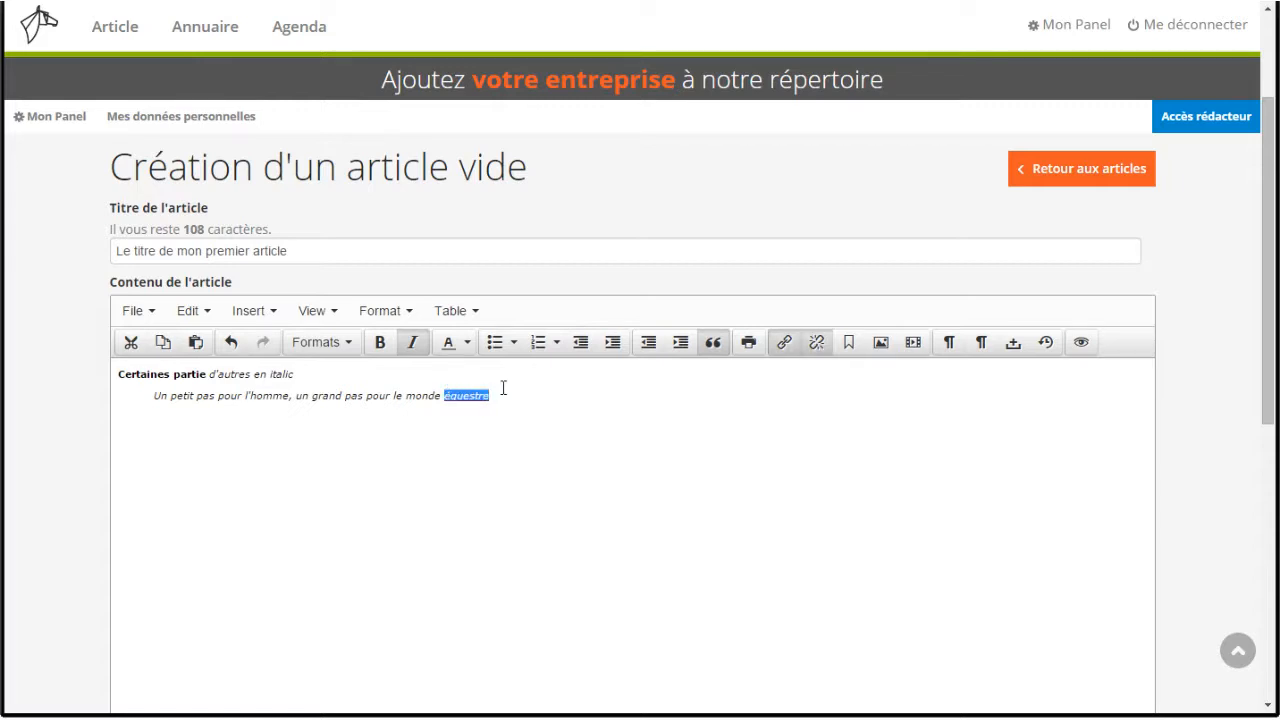
{"action": "left_click", "coordinate": [785, 341]}
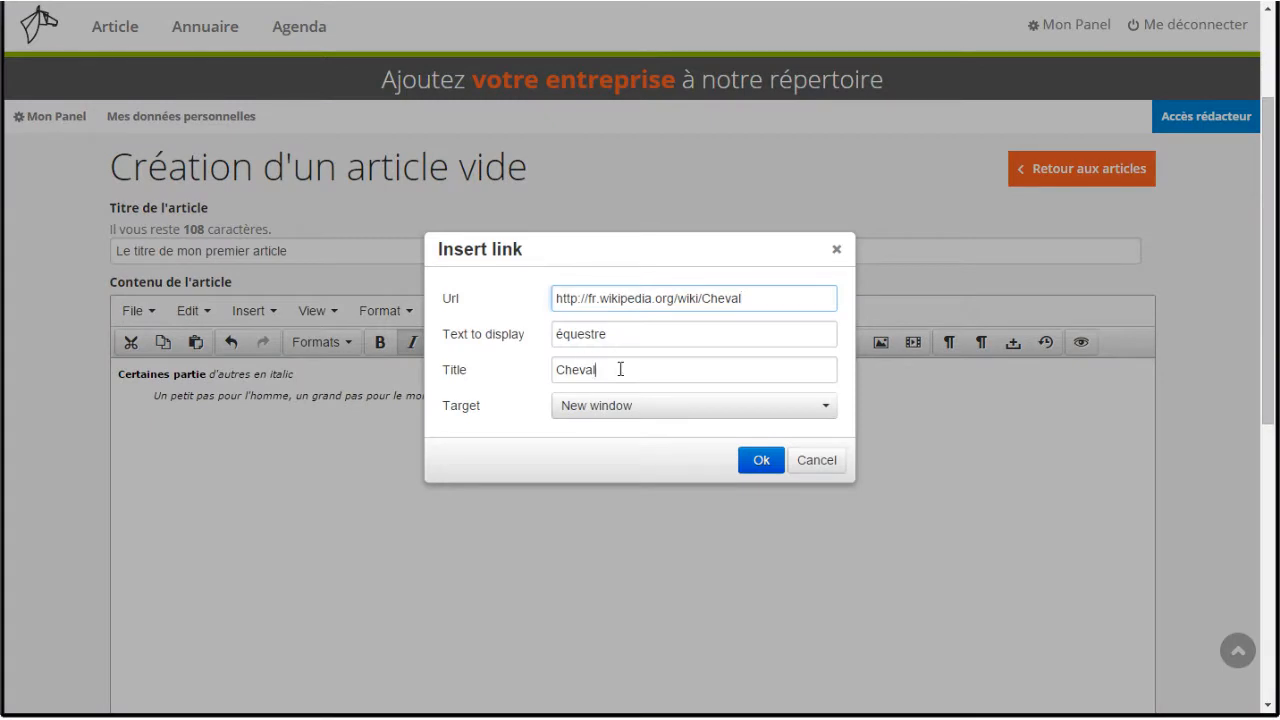
{"action": "left_click_drag", "start_coordinate": [620, 368], "coordinate": [436, 367]}
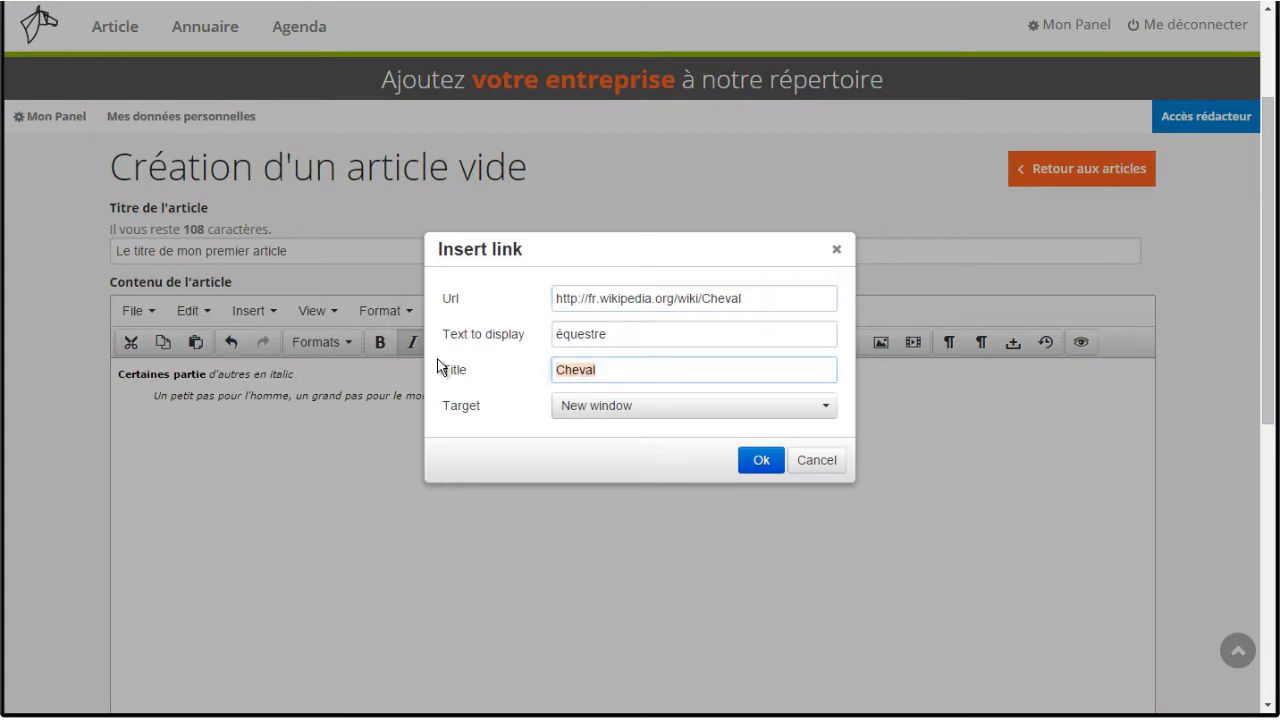
{"action": "type", "text": "Article suir"}
{"action": "key", "text": "BackSpace"}
{"action": "key", "text": "BackSpace"}
{"action": "type", "text": "r les chevaux."}
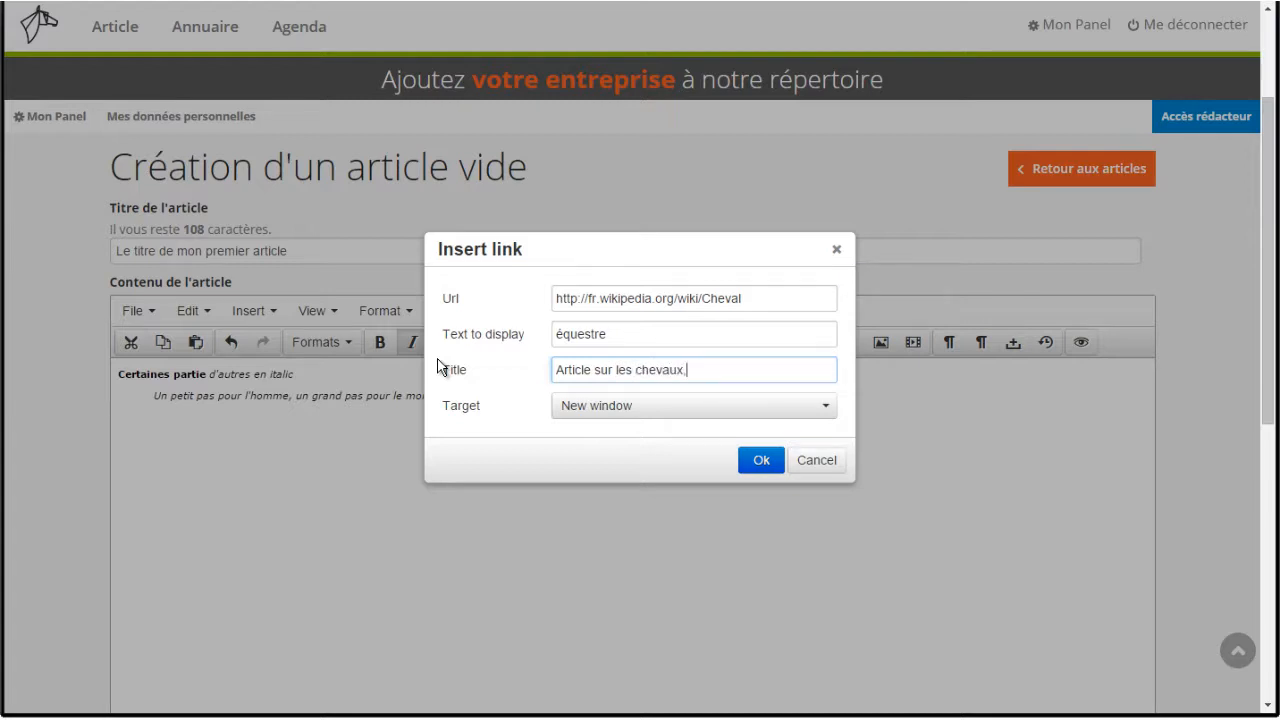
{"action": "type", "text": " source Wikipedia"}
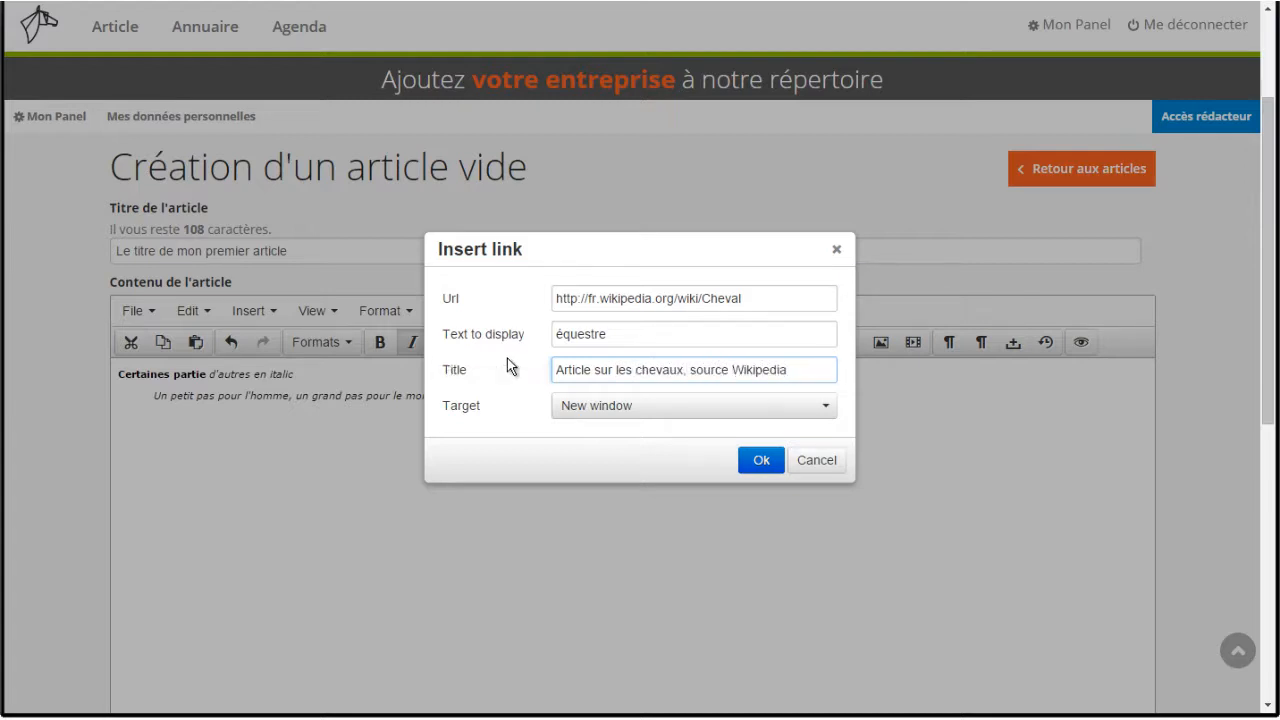
{"action": "left_click", "coordinate": [752, 458]}
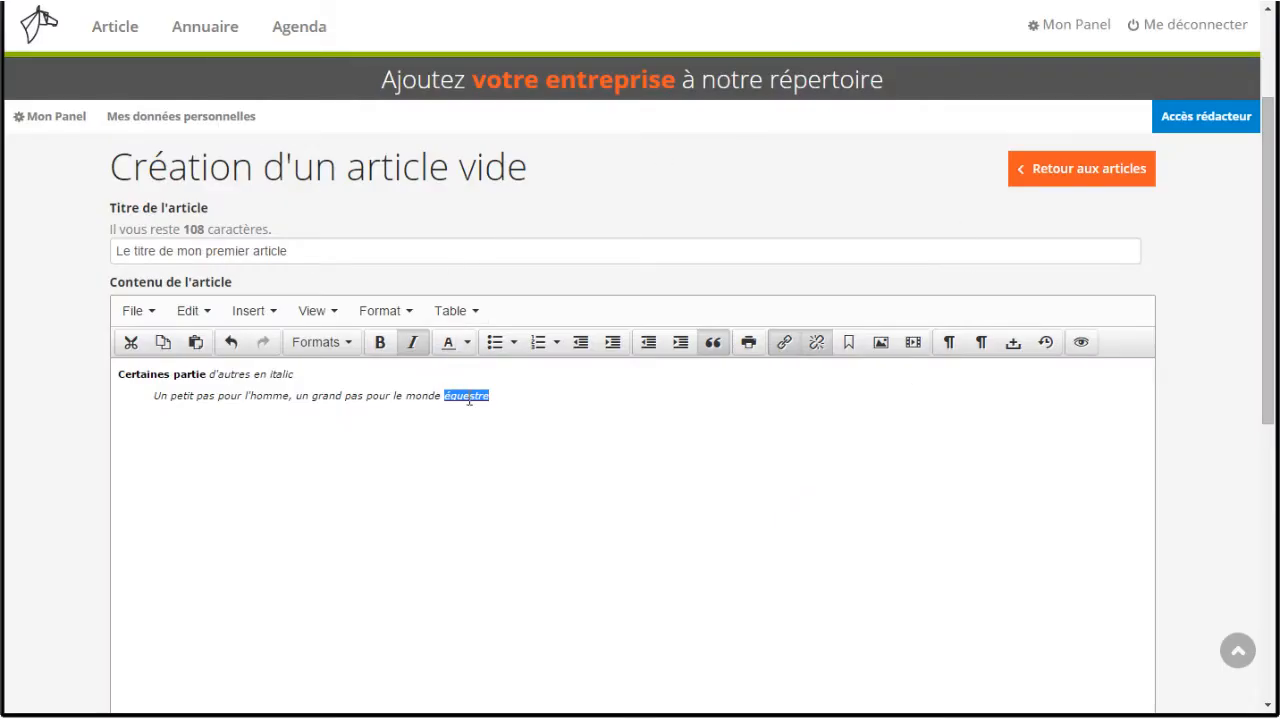
View the "Cheval" article on Wikipédia and highlight passages of its introduction
{"action": "mouse_move", "coordinate": [469, 399]}
{"action": "left_click", "coordinate": [476, 418]}
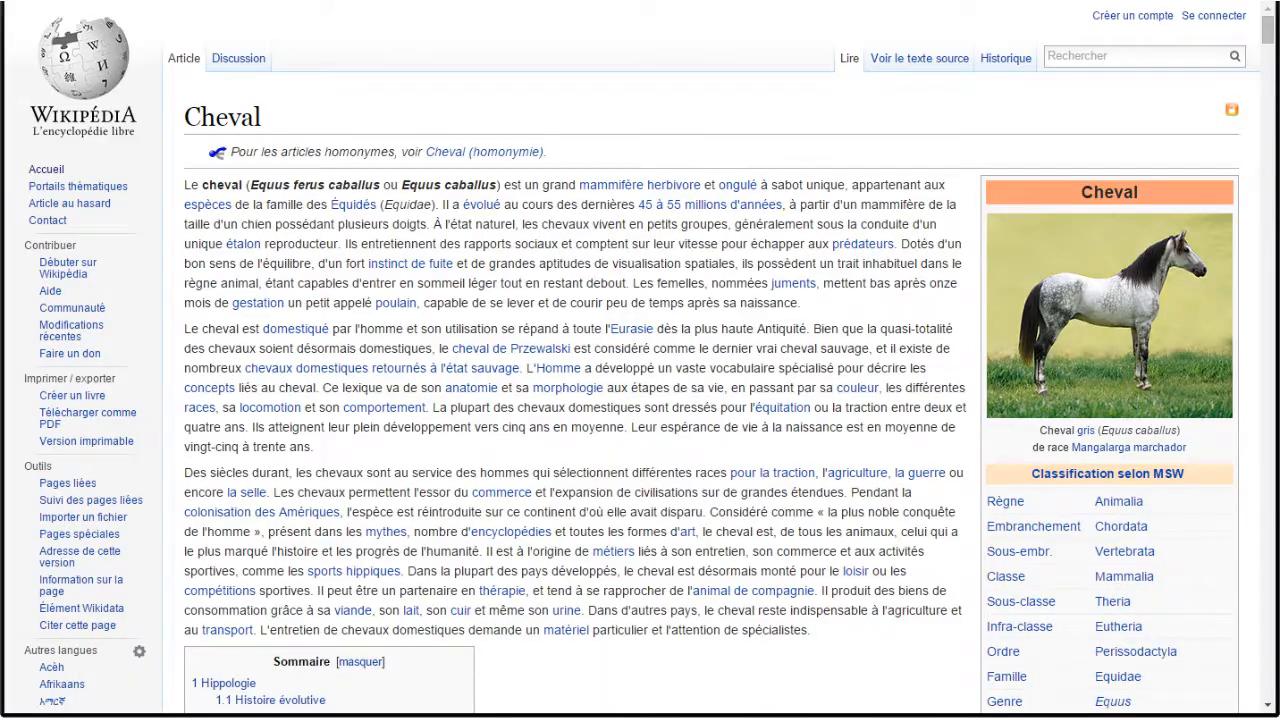
{"action": "left_click_drag", "start_coordinate": [286, 243], "coordinate": [341, 243]}
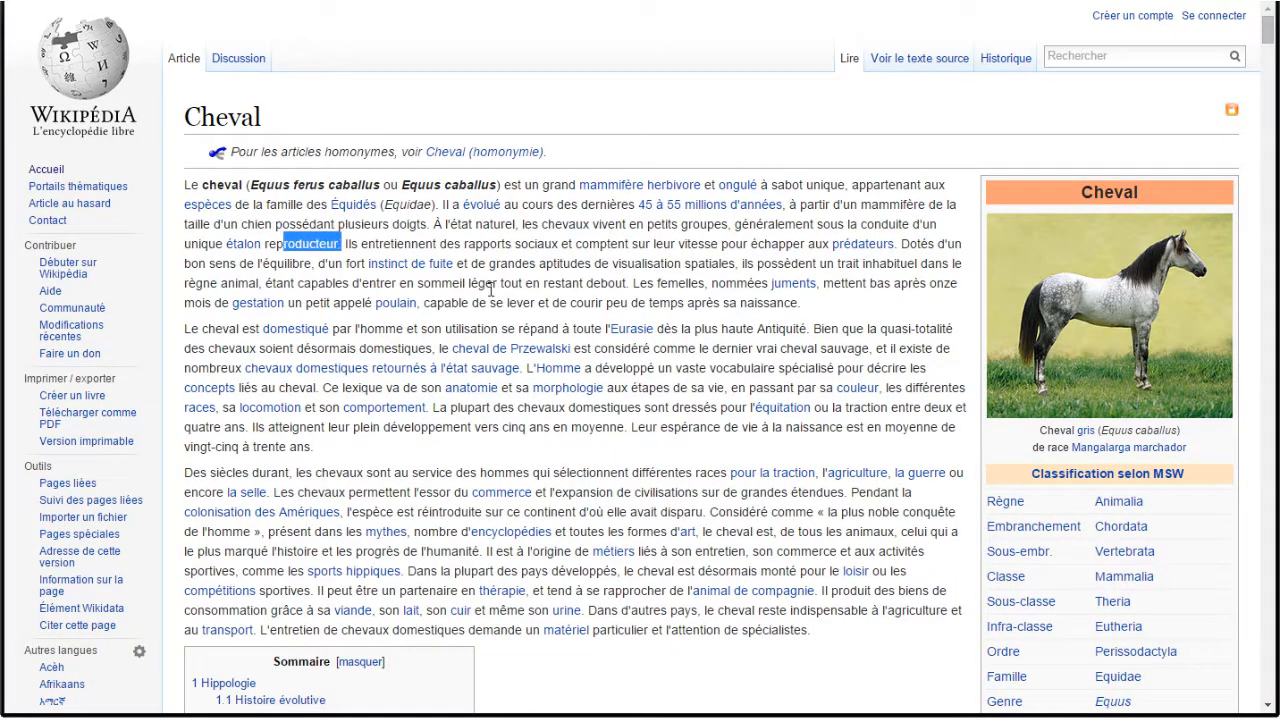
{"action": "left_click_drag", "start_coordinate": [491, 290], "coordinate": [739, 569]}
{"action": "left_click", "coordinate": [845, 643]}
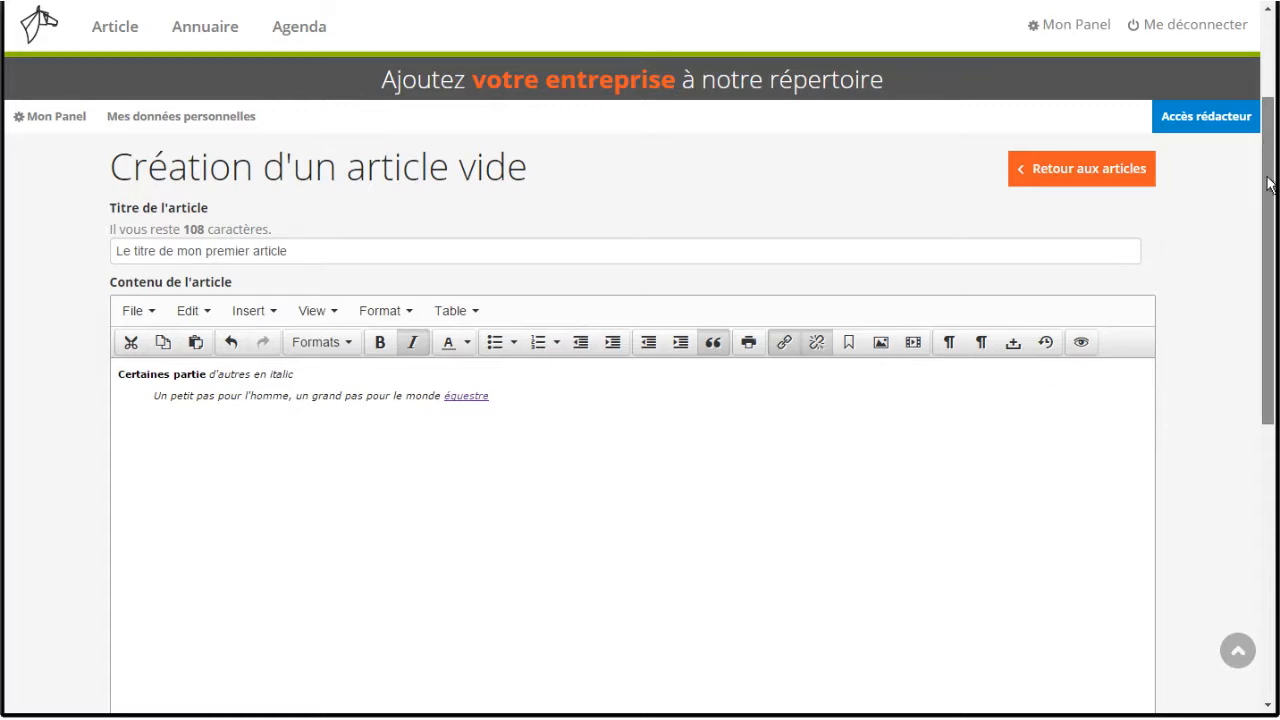
Back in the article form, upload the photo _DSC0155.JPG from the Images folder to illustrate the article
{"action": "left_click_drag", "start_coordinate": [1268, 153], "coordinate": [1268, 315]}
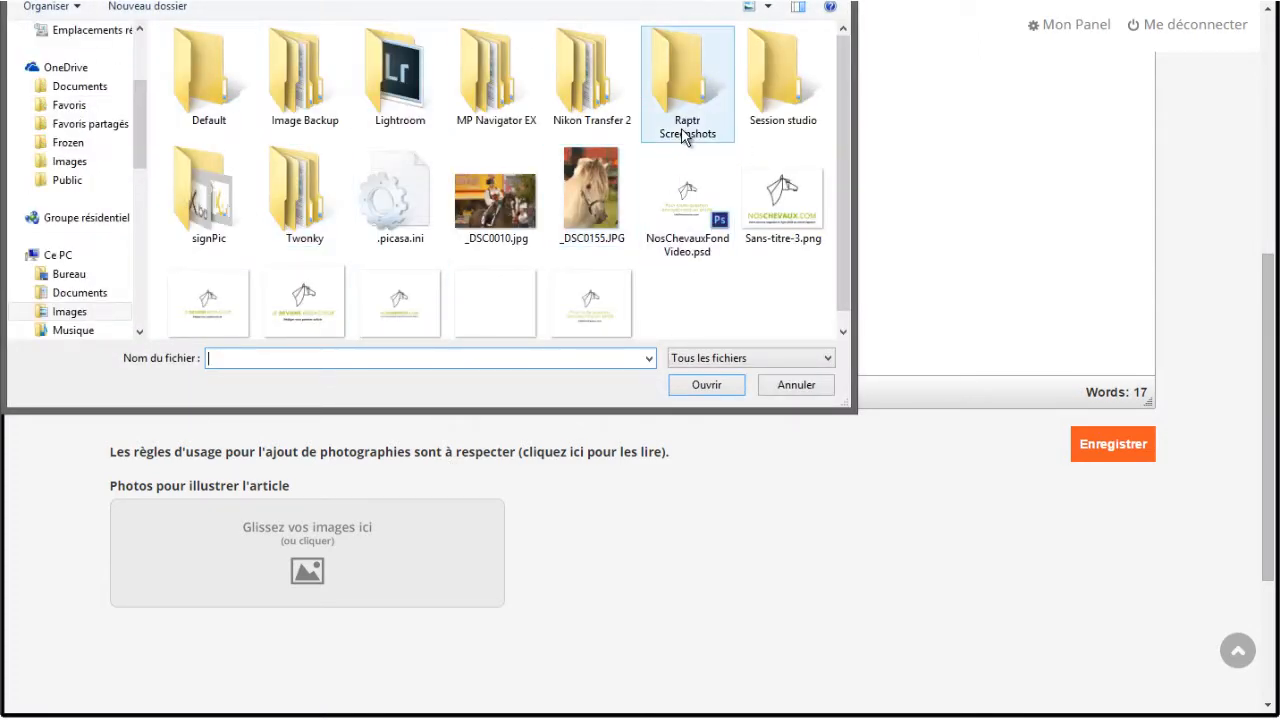
{"action": "left_click", "coordinate": [586, 178]}
{"action": "left_click", "coordinate": [704, 385]}
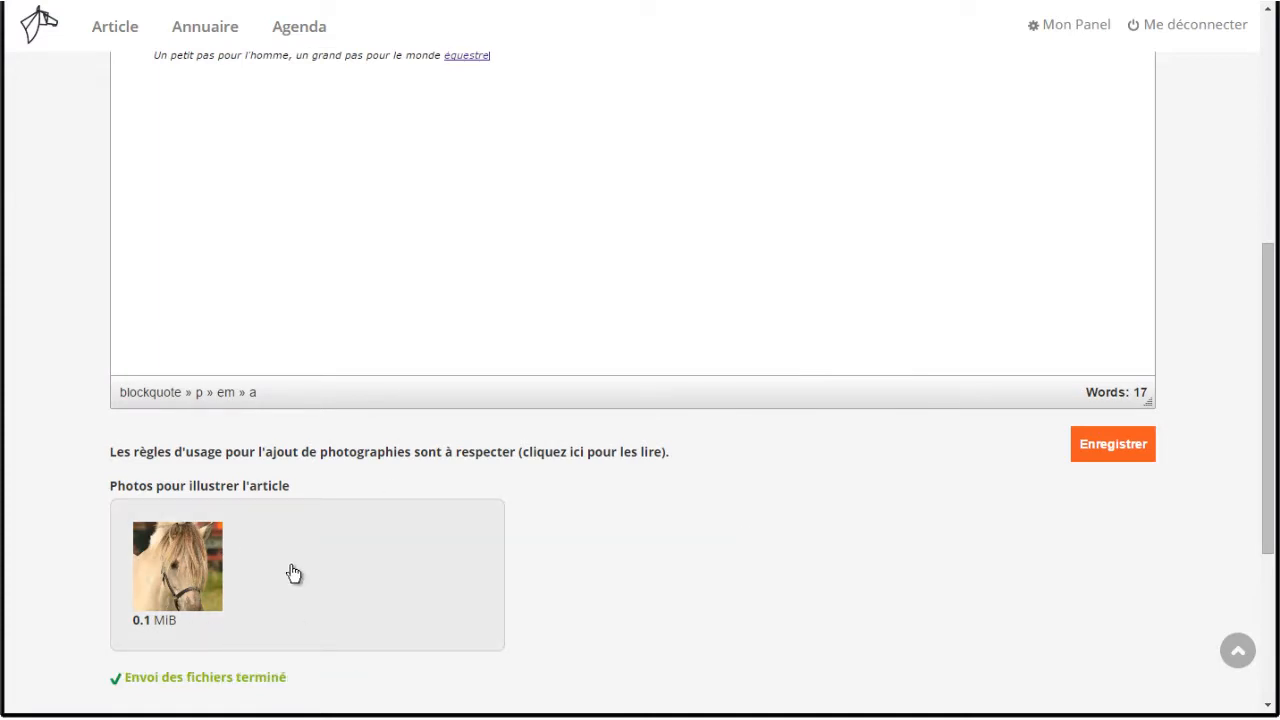
{"action": "left_click_drag", "start_coordinate": [138, 681], "coordinate": [328, 689]}
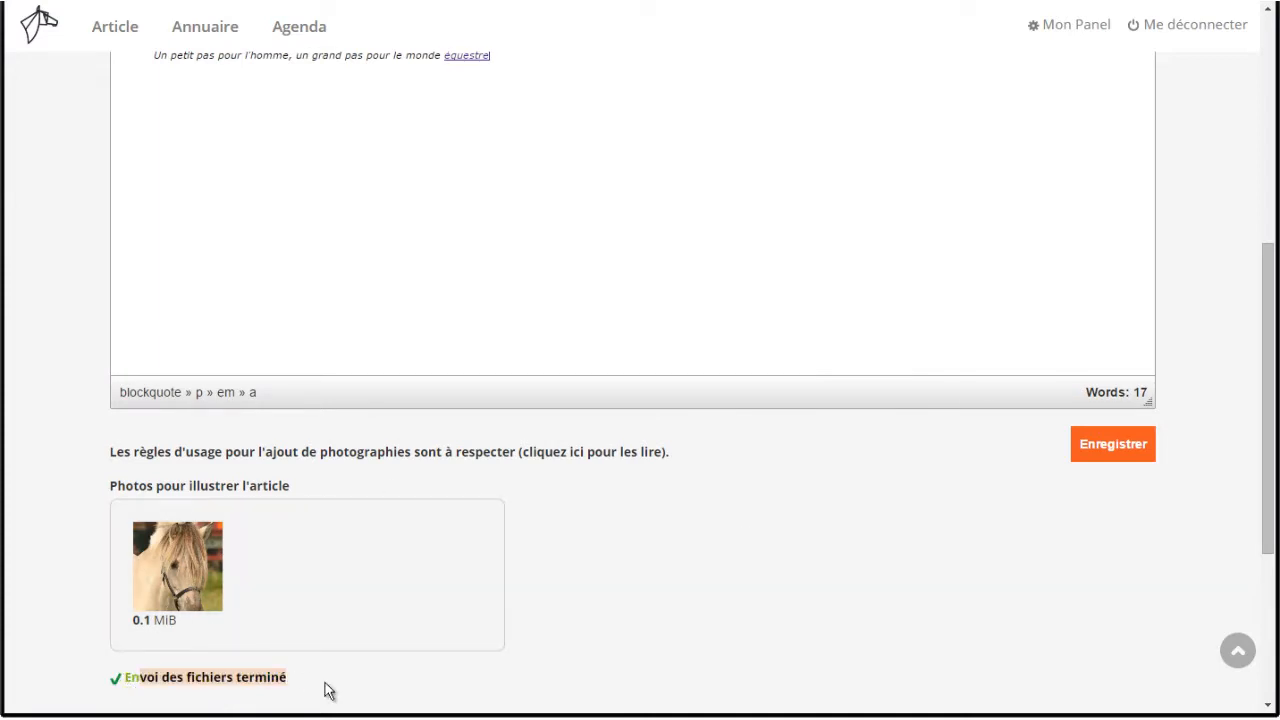
{"action": "left_click", "coordinate": [328, 689]}
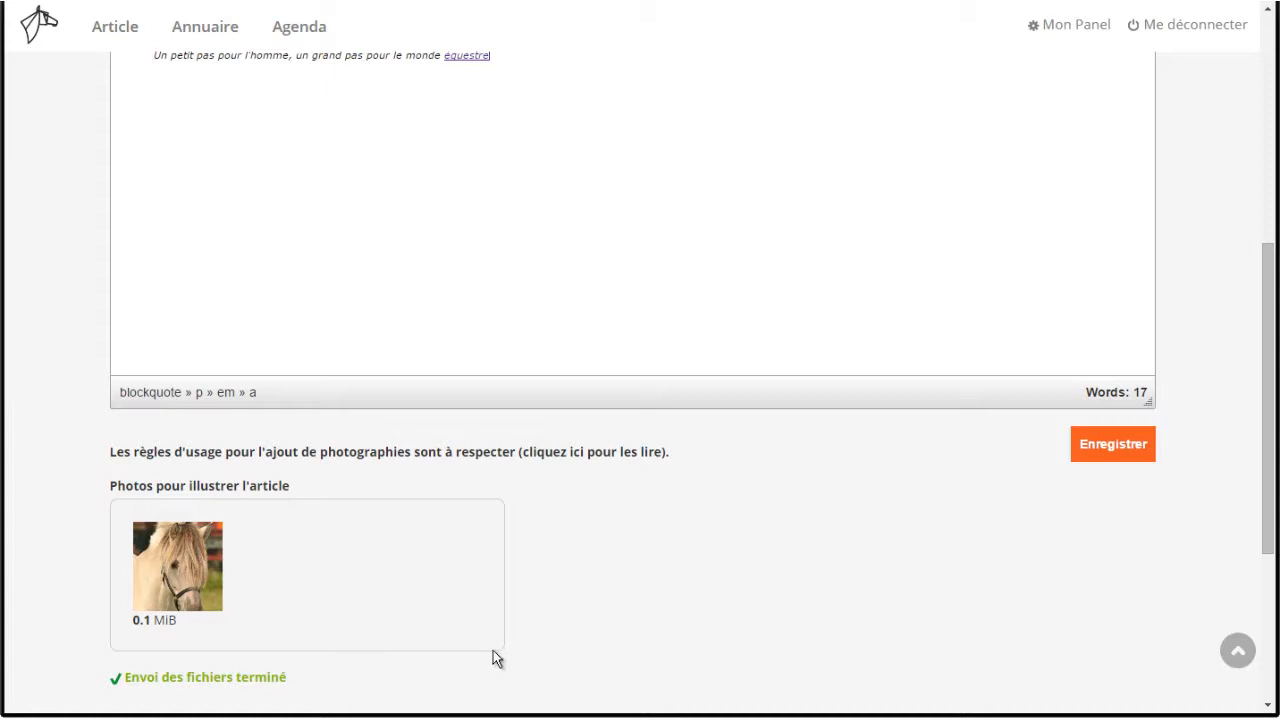
Save the article, reopen its draft for editing and close the usage rules
{"action": "scroll", "coordinate": [541, 628], "scroll_direction": "down", "scroll_amount": 1}
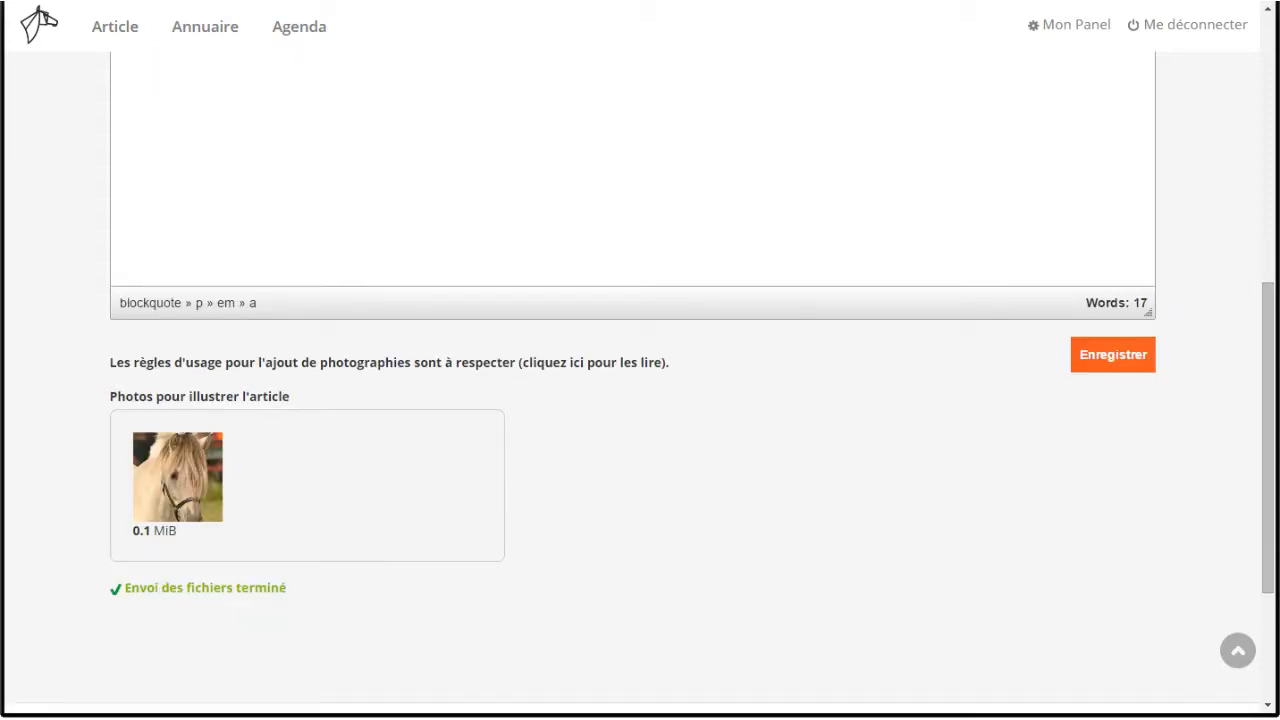
{"action": "left_click", "coordinate": [1132, 362]}
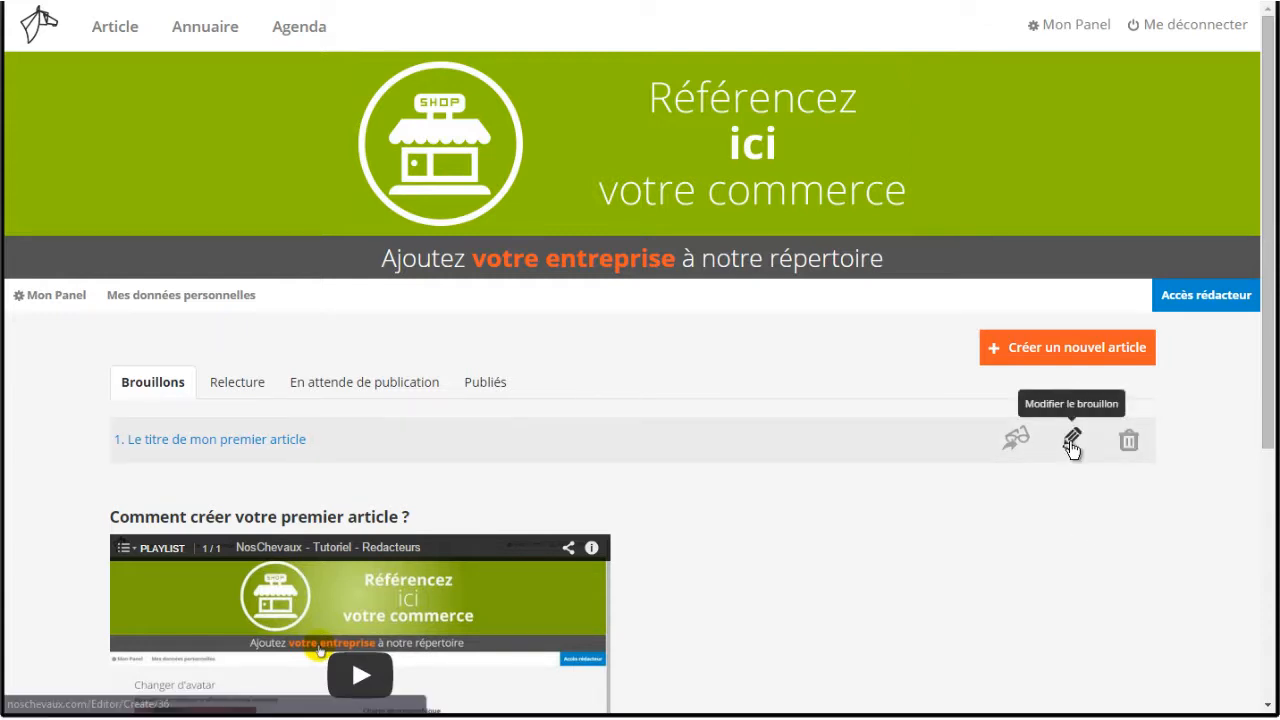
{"action": "left_click", "coordinate": [1071, 437]}
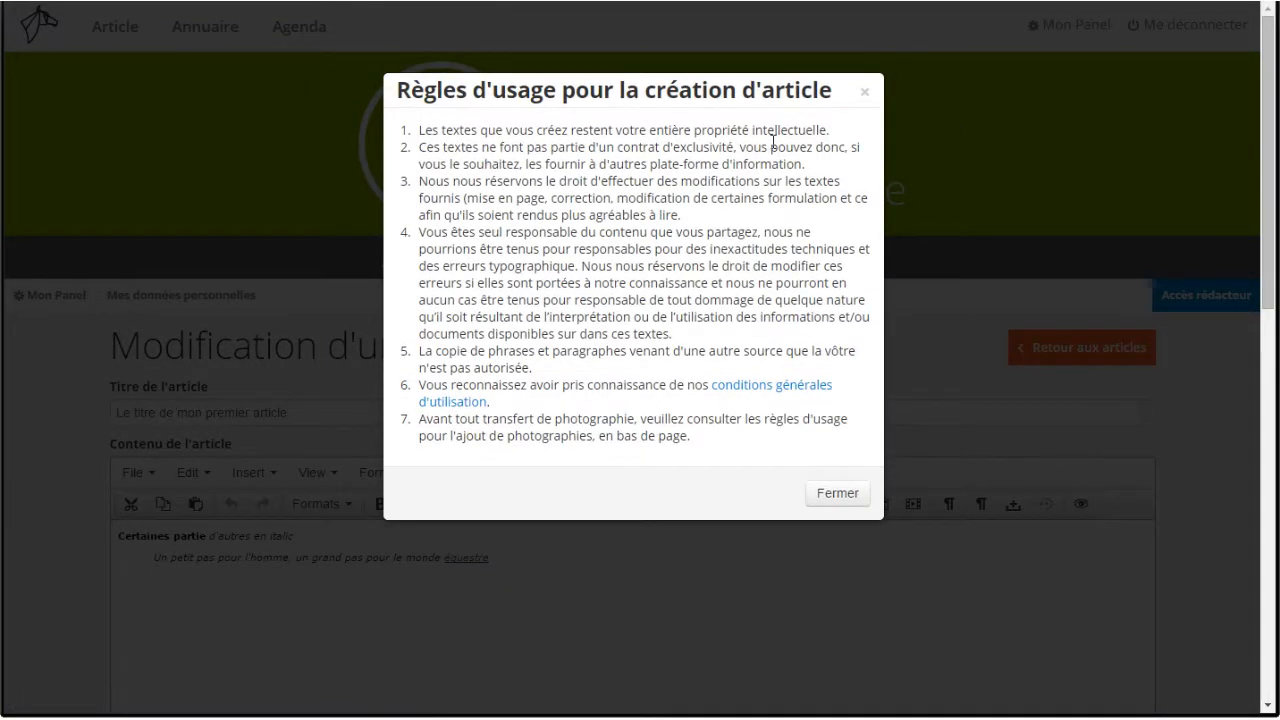
{"action": "left_click", "coordinate": [845, 494]}
Check the uploaded photo by opening its direct link in a new browser tab, and close that tab
{"action": "scroll", "coordinate": [940, 363], "scroll_direction": "down", "scroll_amount": 1}
{"action": "scroll", "coordinate": [939, 362], "scroll_direction": "down", "scroll_amount": 5}
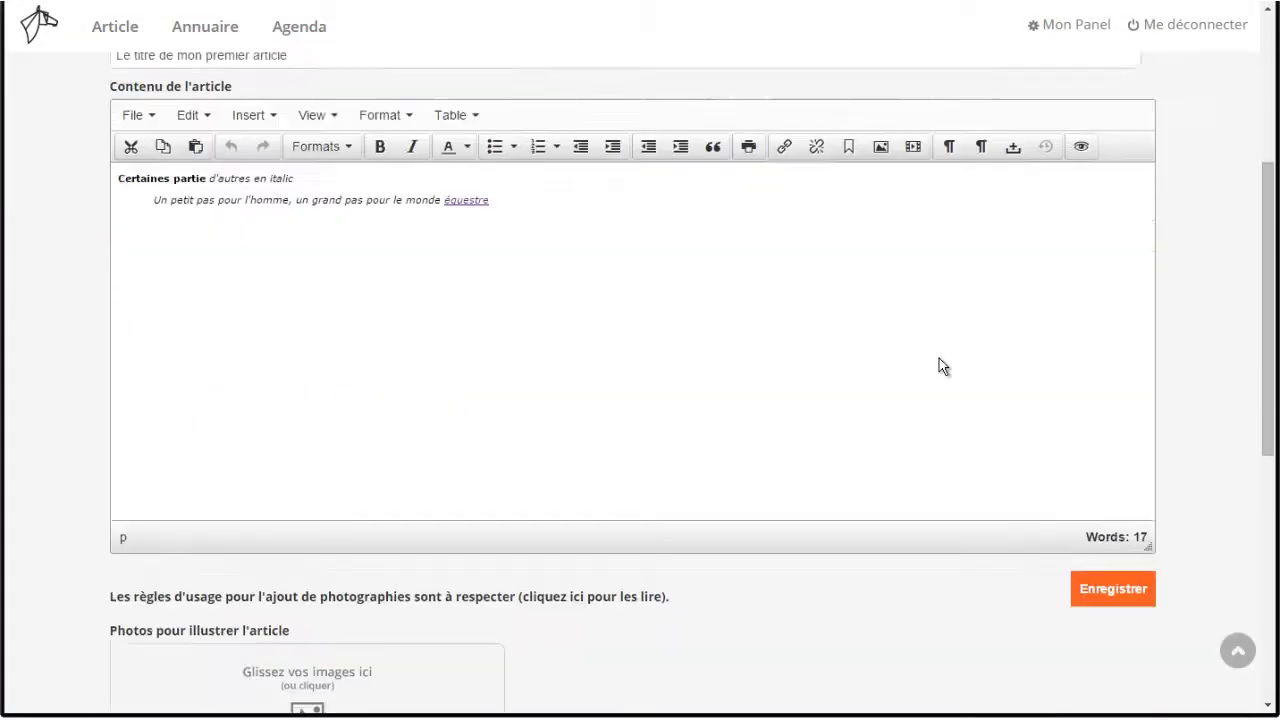
{"action": "scroll", "coordinate": [935, 365], "scroll_direction": "up", "scroll_amount": 3}
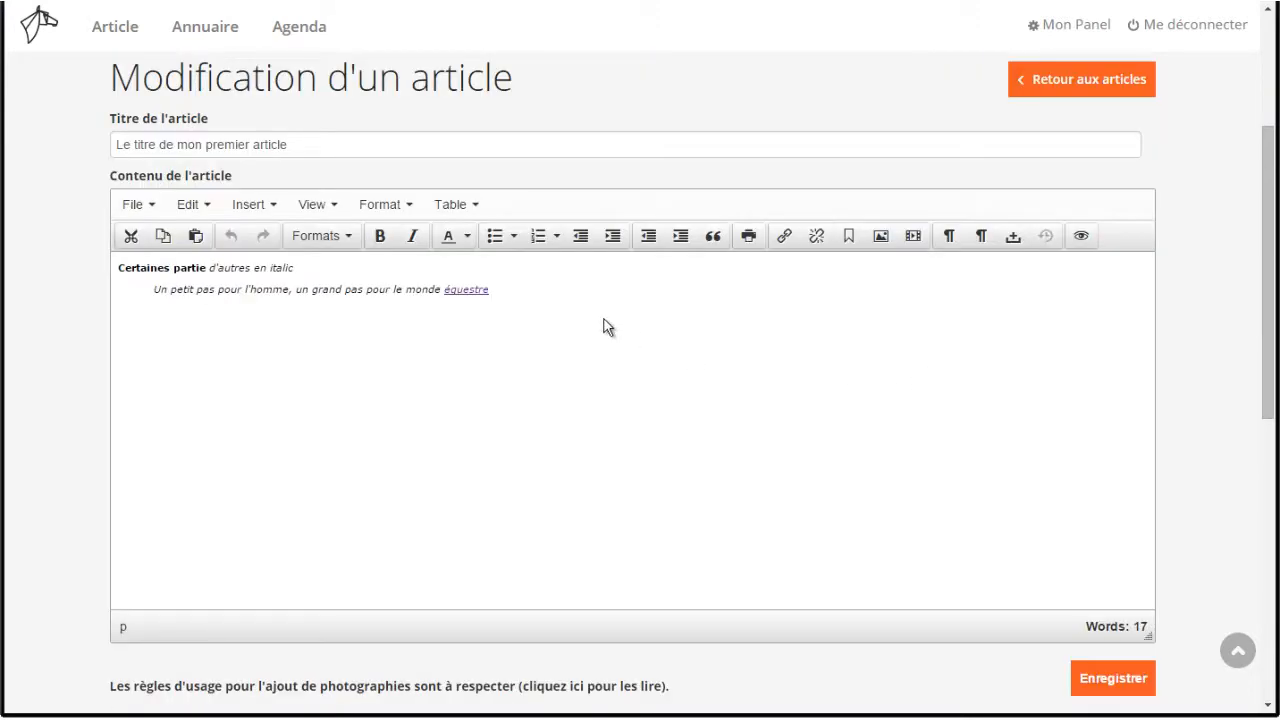
{"action": "left_click", "coordinate": [543, 290]}
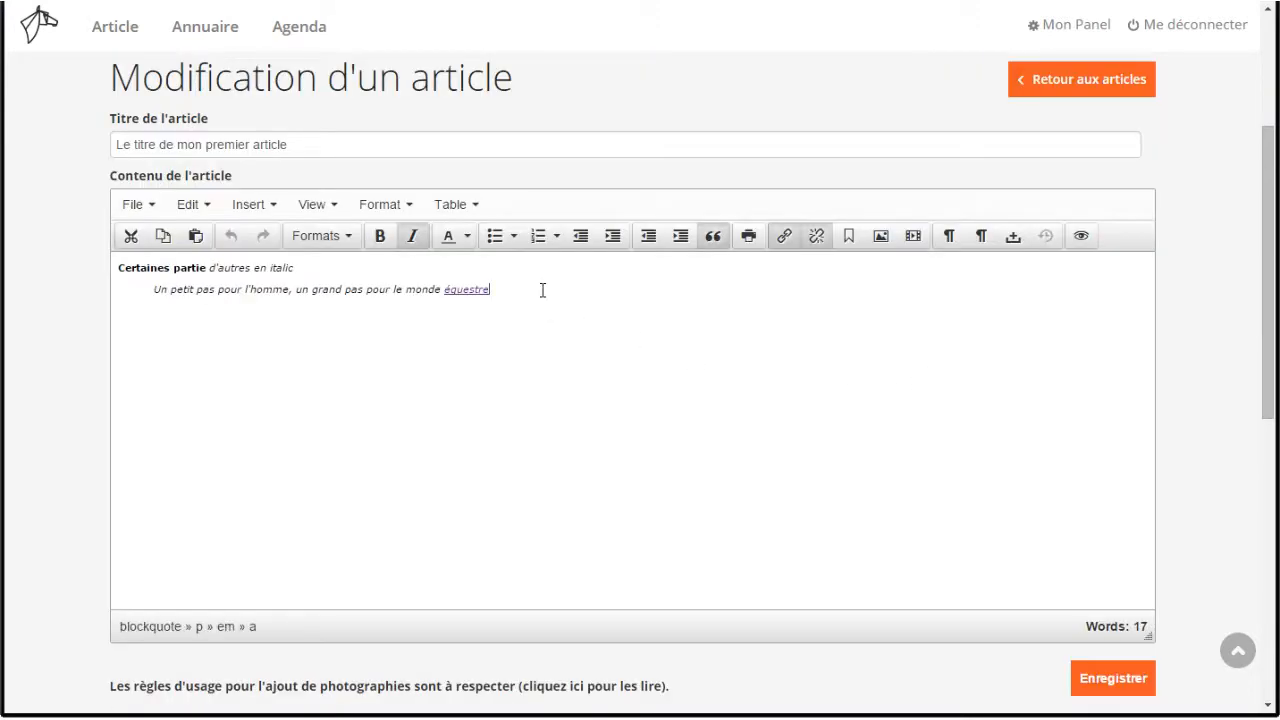
{"action": "scroll", "coordinate": [543, 290], "scroll_direction": "down", "scroll_amount": 6}
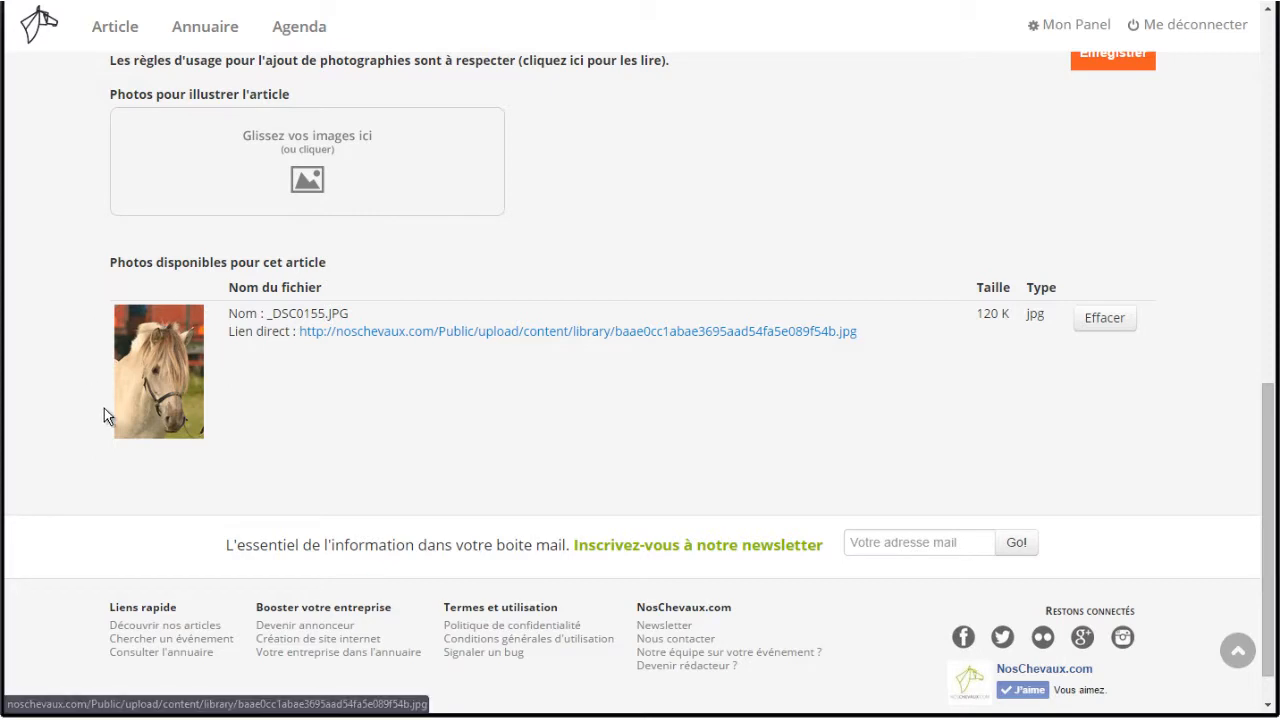
{"action": "right_click", "coordinate": [349, 341]}
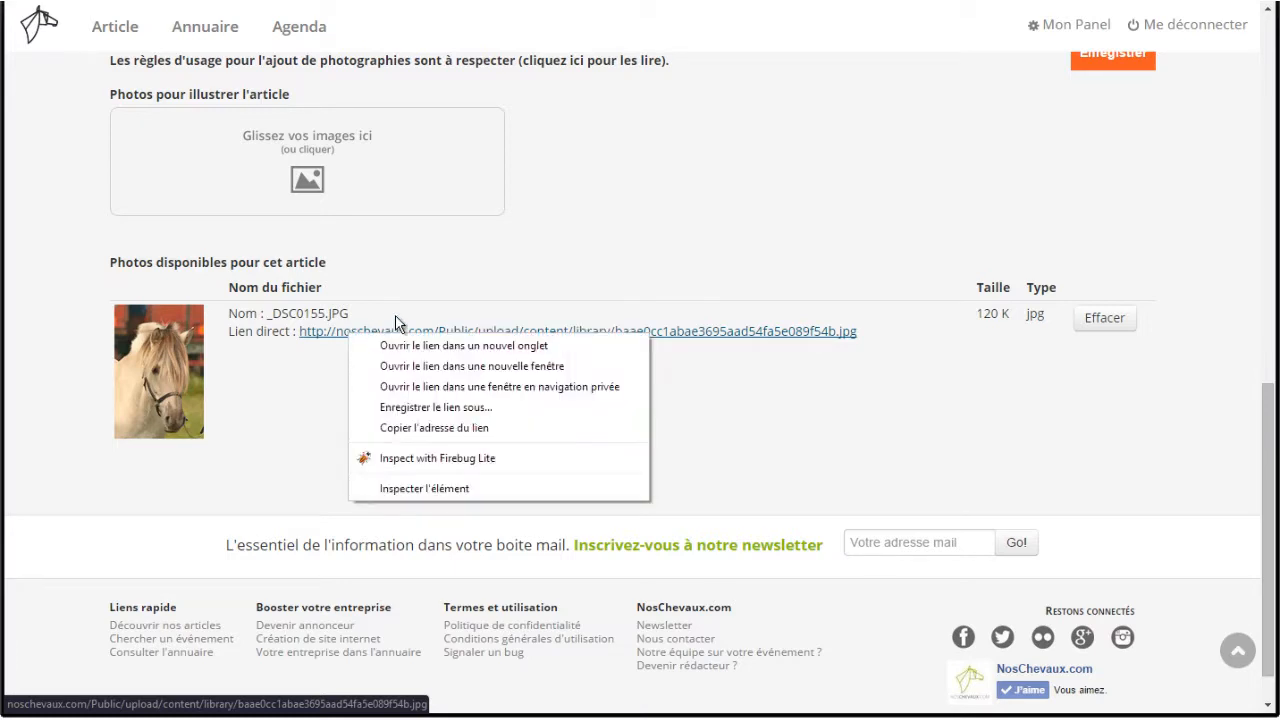
{"action": "left_click", "coordinate": [406, 347]}
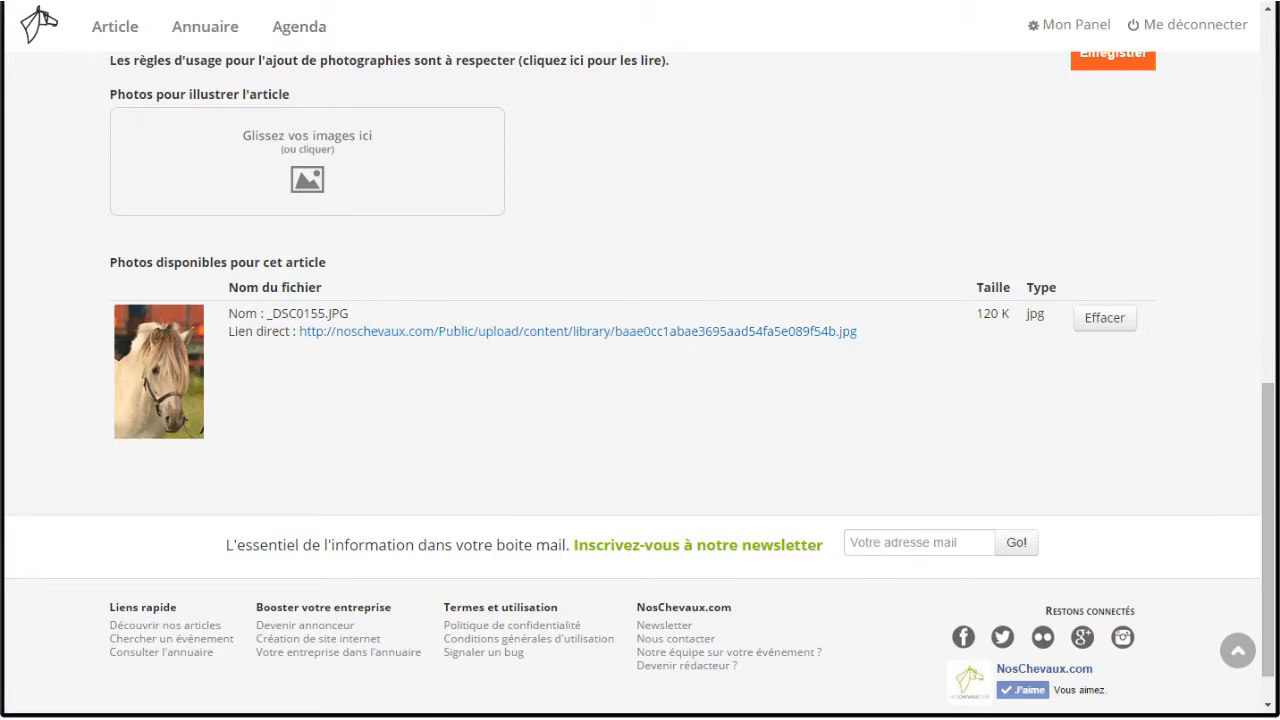
{"action": "key", "text": "ctrl+Tab"}
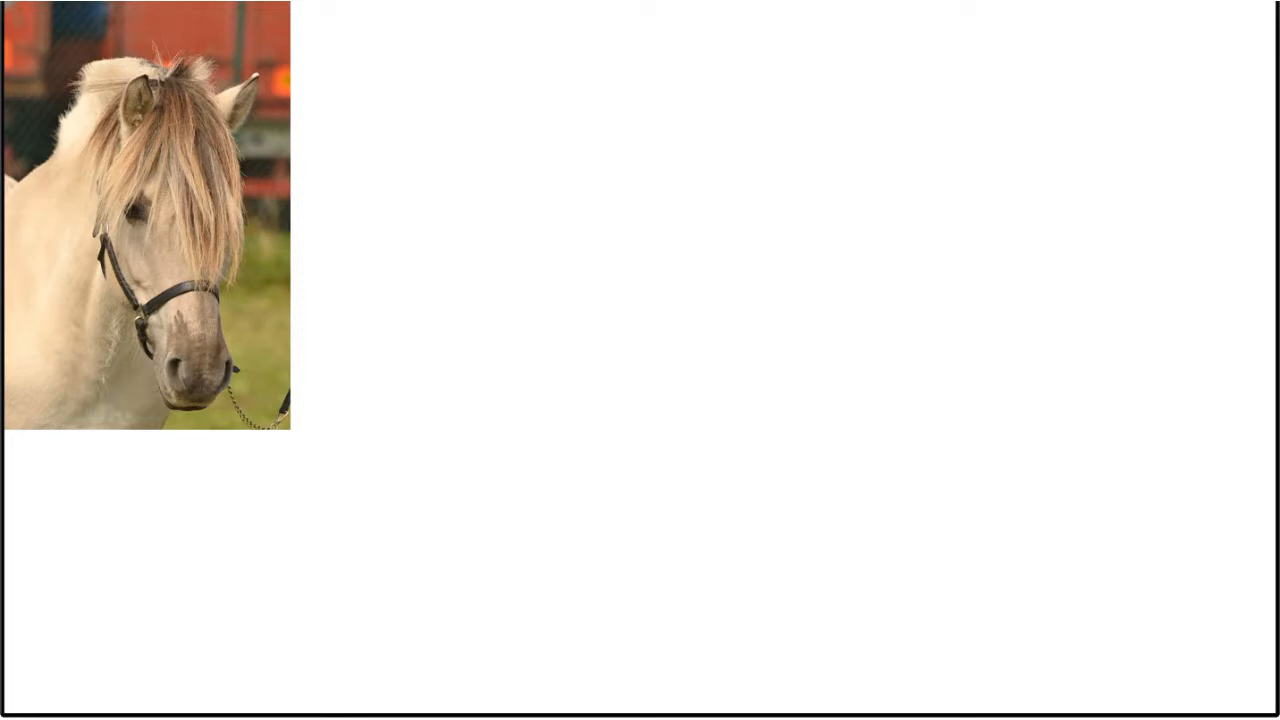
{"action": "key", "text": "ctrl+w"}
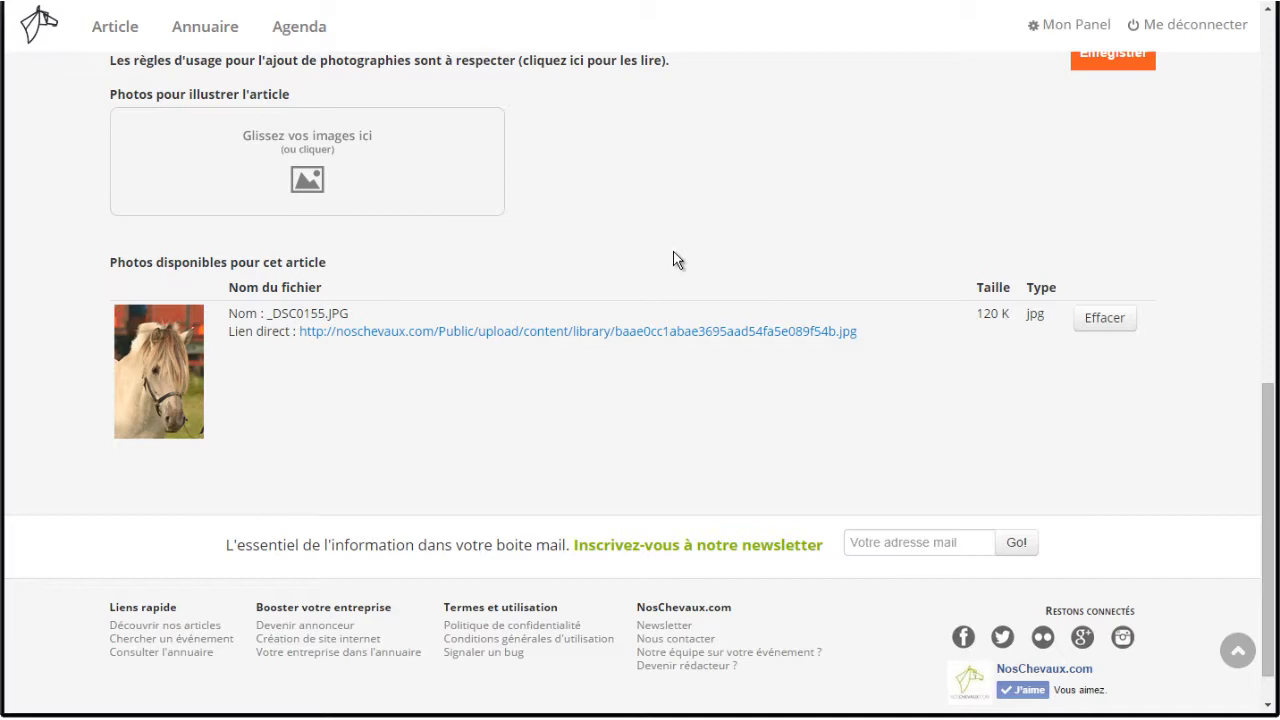
Copy the direct link address of the uploaded photo _DSC0155.JPG
{"action": "scroll", "coordinate": [673, 259], "scroll_direction": "up", "scroll_amount": 5}
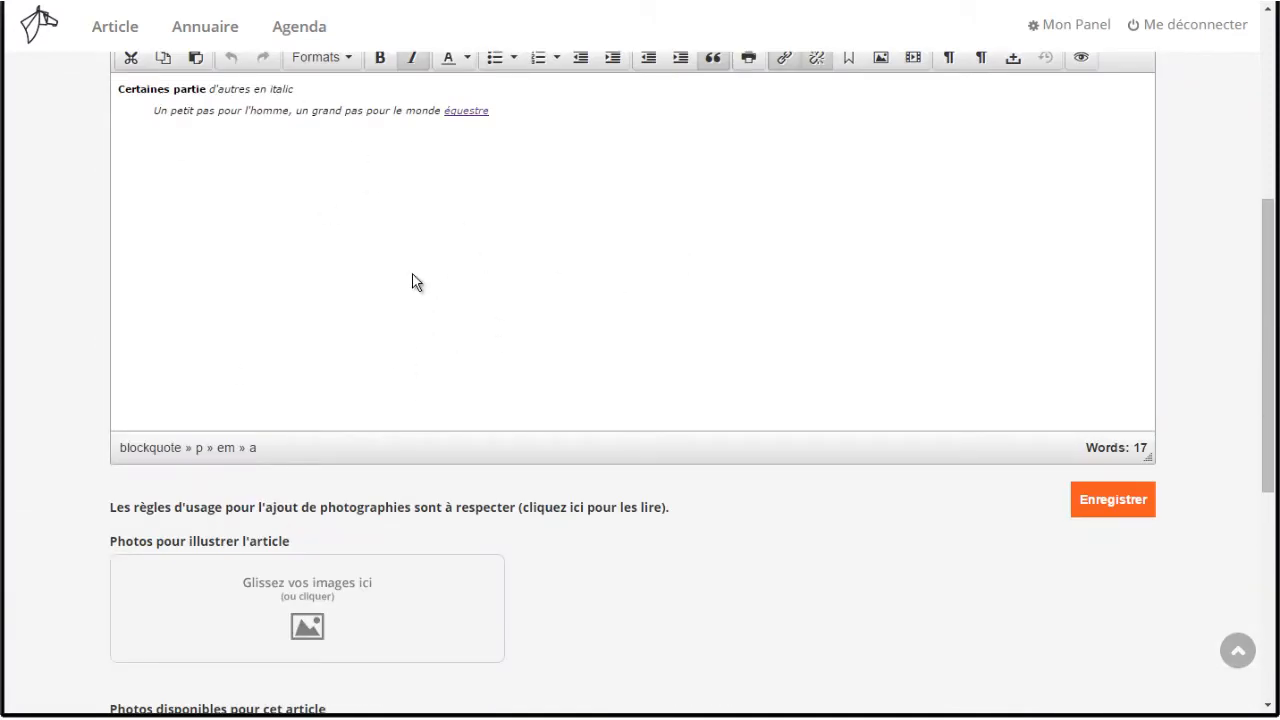
{"action": "scroll", "coordinate": [352, 311], "scroll_direction": "down", "scroll_amount": 5}
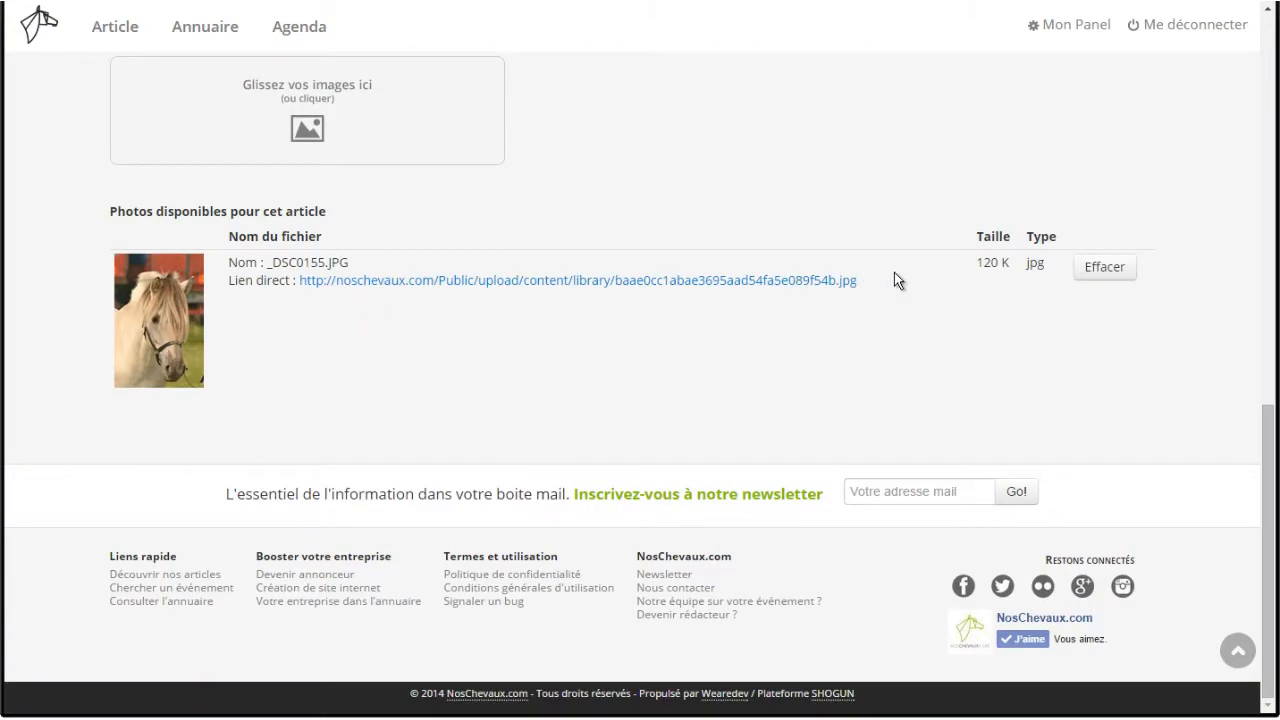
{"action": "left_click_drag", "start_coordinate": [847, 285], "coordinate": [305, 288]}
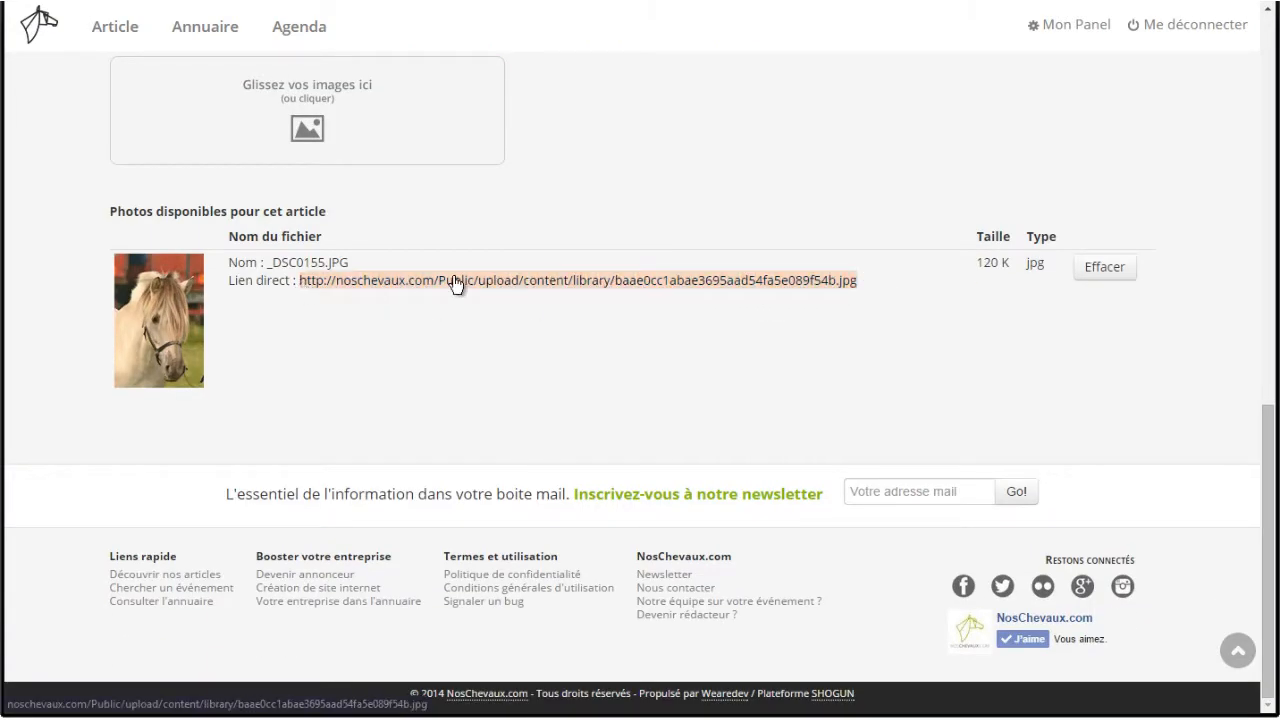
{"action": "scroll", "coordinate": [455, 285], "scroll_direction": "up", "scroll_amount": 6}
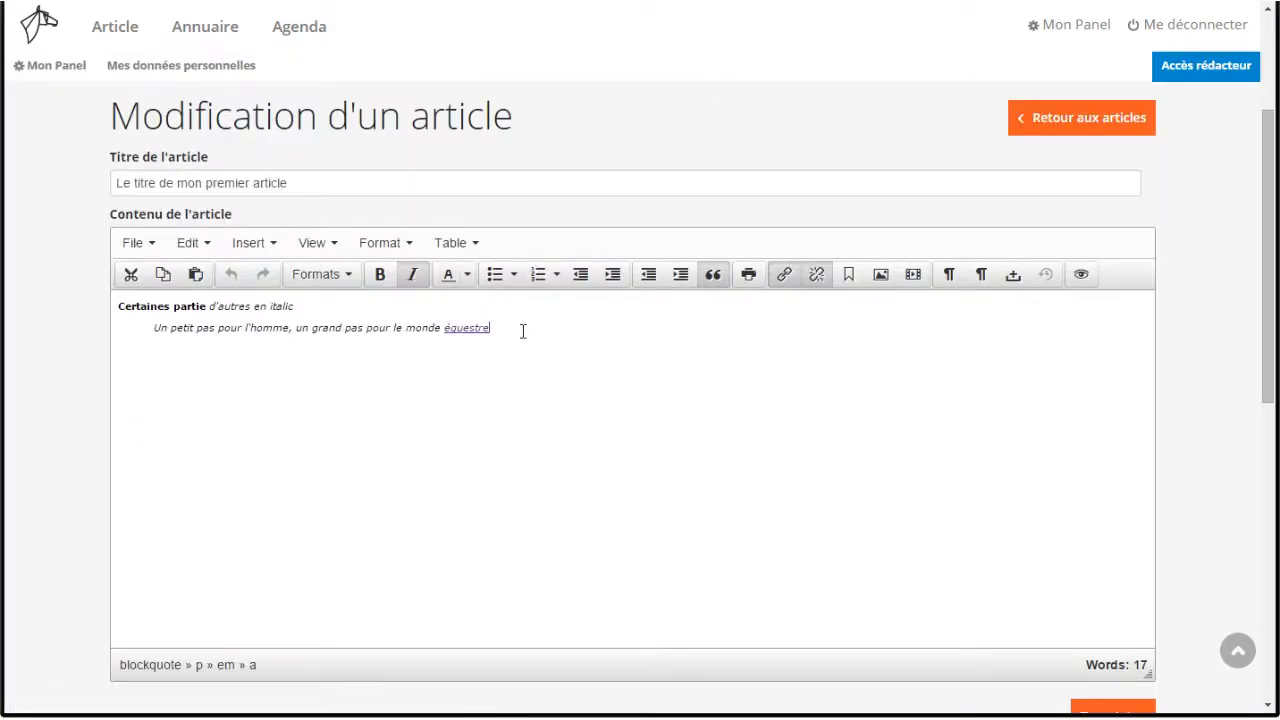
Start inserting an image on a new line below the quote, with the copied link as source and description "Ceci est ma première description"
{"action": "key", "text": "Return"}
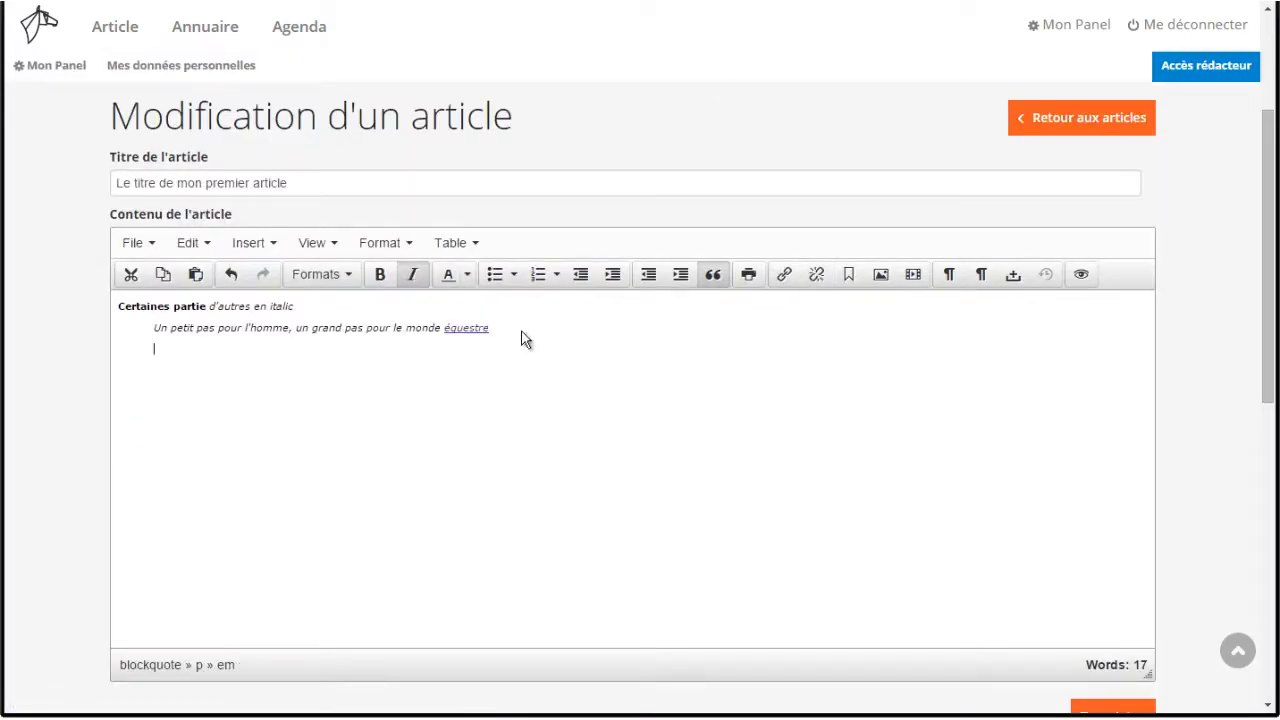
{"action": "left_click", "coordinate": [886, 276]}
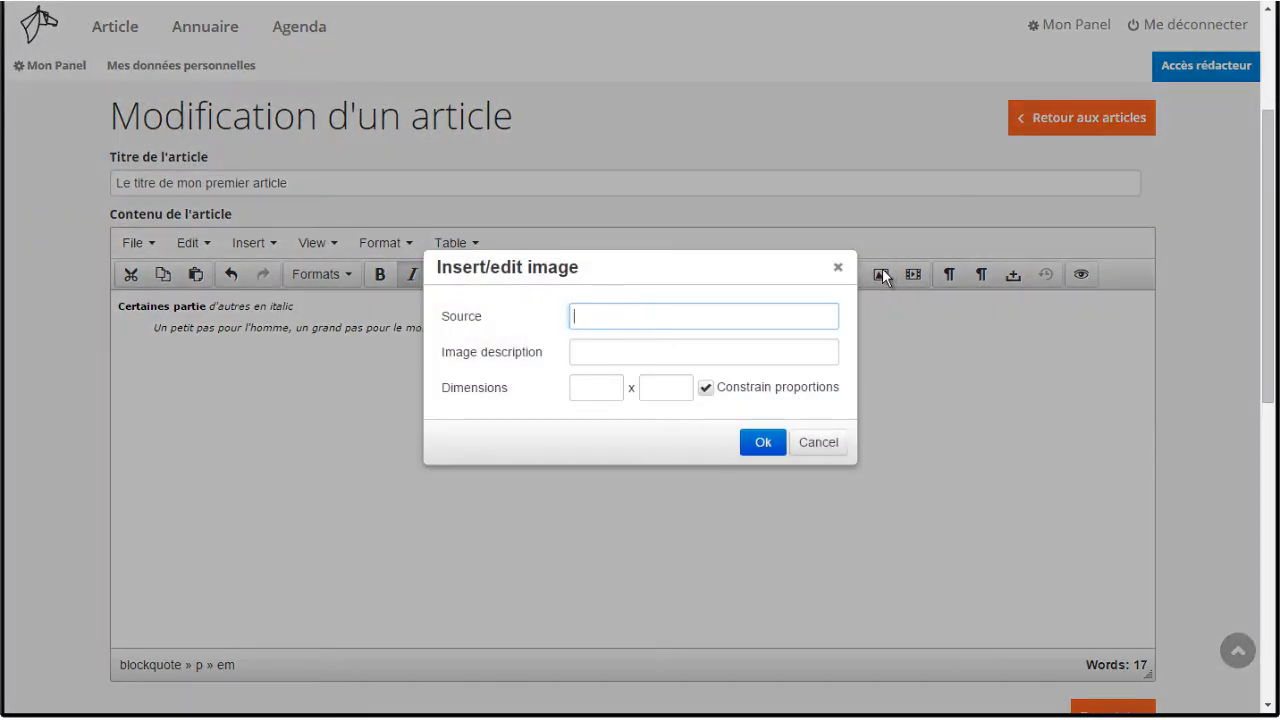
{"action": "key", "text": "ctrl+v"}
{"action": "left_click", "coordinate": [672, 351]}
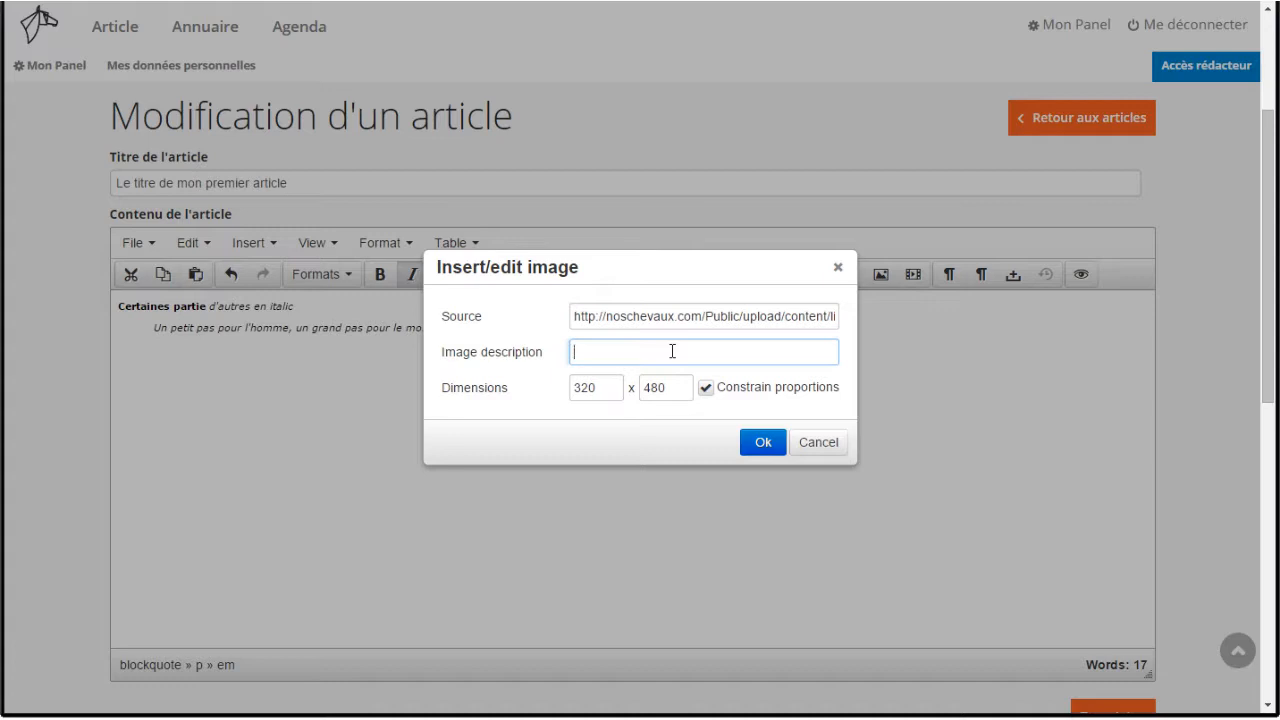
{"action": "type", "text": "Ceci est ma première description"}
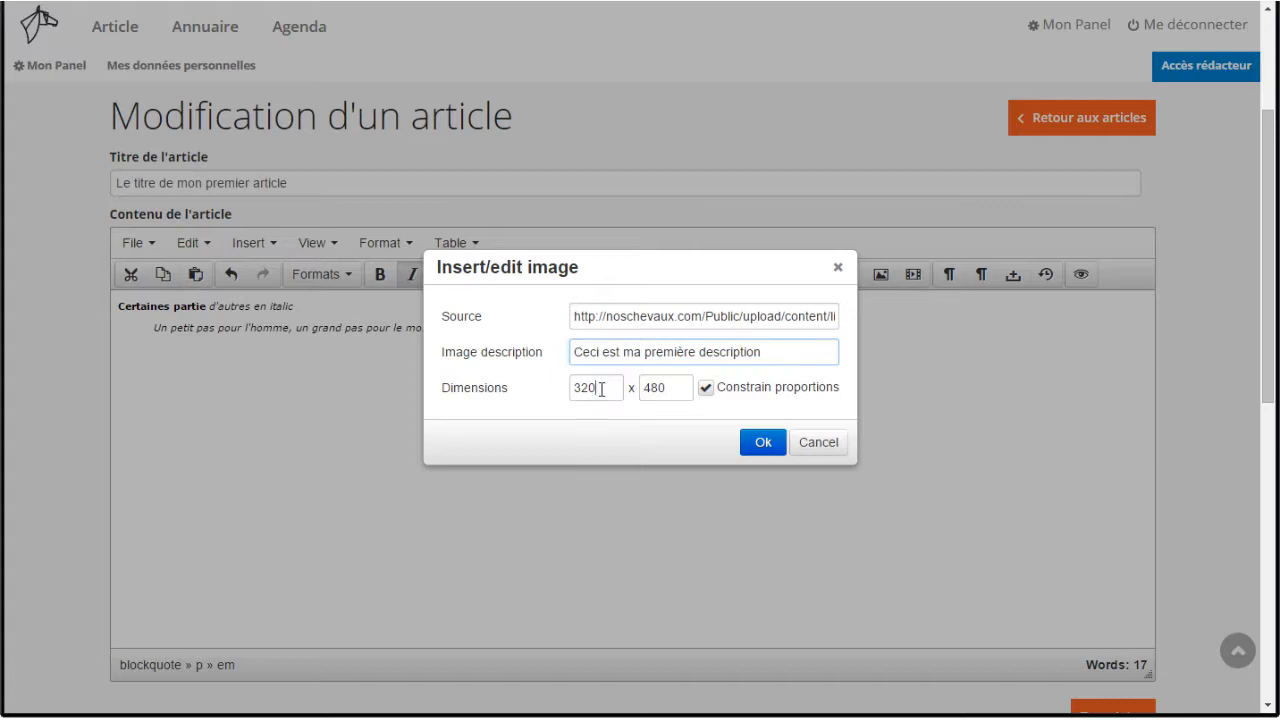
Reduce the image's dimensions with proportions constrained and insert it into the article
{"action": "left_click_drag", "start_coordinate": [601, 389], "coordinate": [559, 385]}
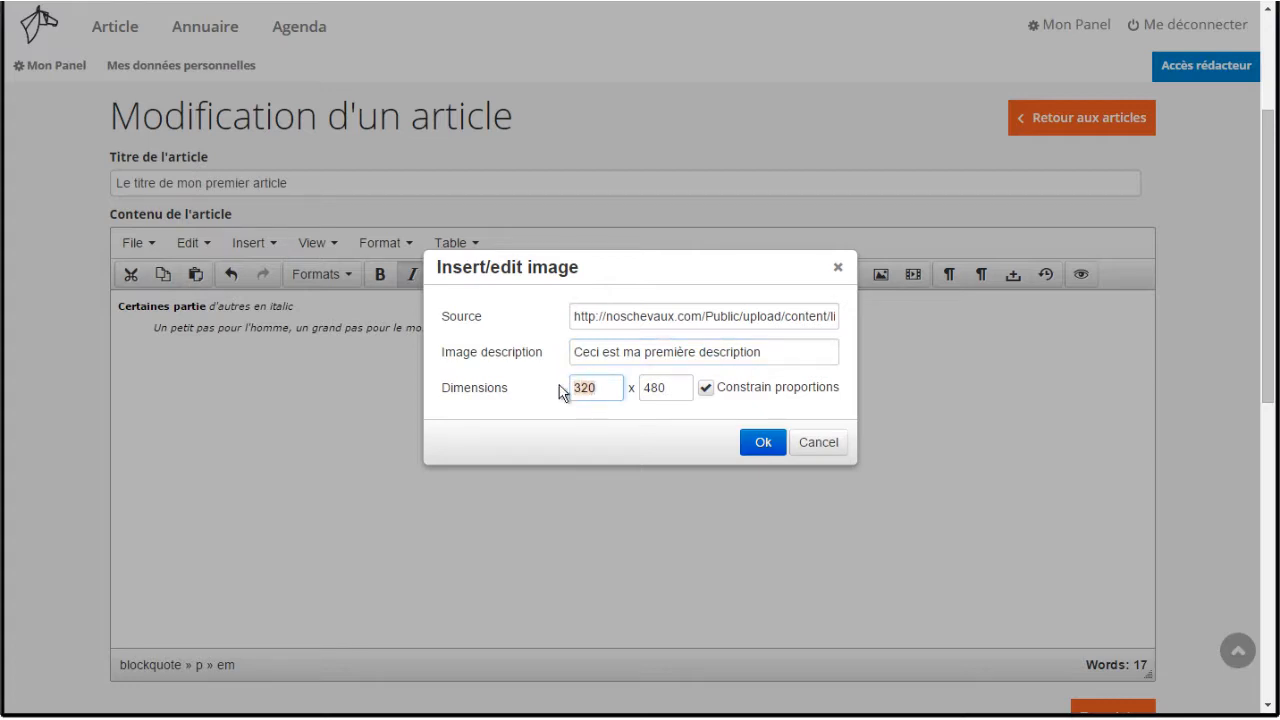
{"action": "left_click", "coordinate": [660, 388]}
{"action": "key", "text": "ctrl+a"}
{"action": "type", "text": "2"}
{"action": "left_click", "coordinate": [603, 388]}
{"action": "left_click", "coordinate": [763, 442]}
{"action": "left_click", "coordinate": [471, 453]}
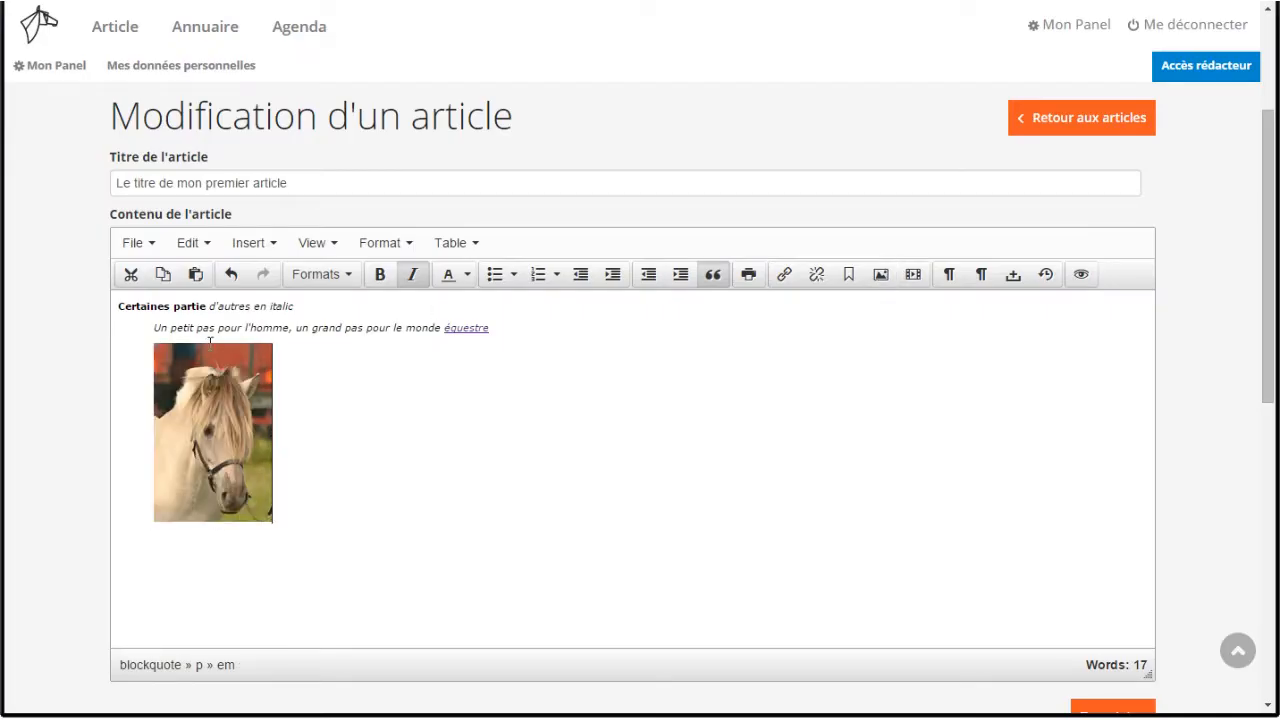
Enlarge the inserted horse photo slightly by hand, keeping its proportions
{"action": "left_click", "coordinate": [184, 387]}
{"action": "left_click_drag", "start_coordinate": [276, 524], "coordinate": [296, 556]}
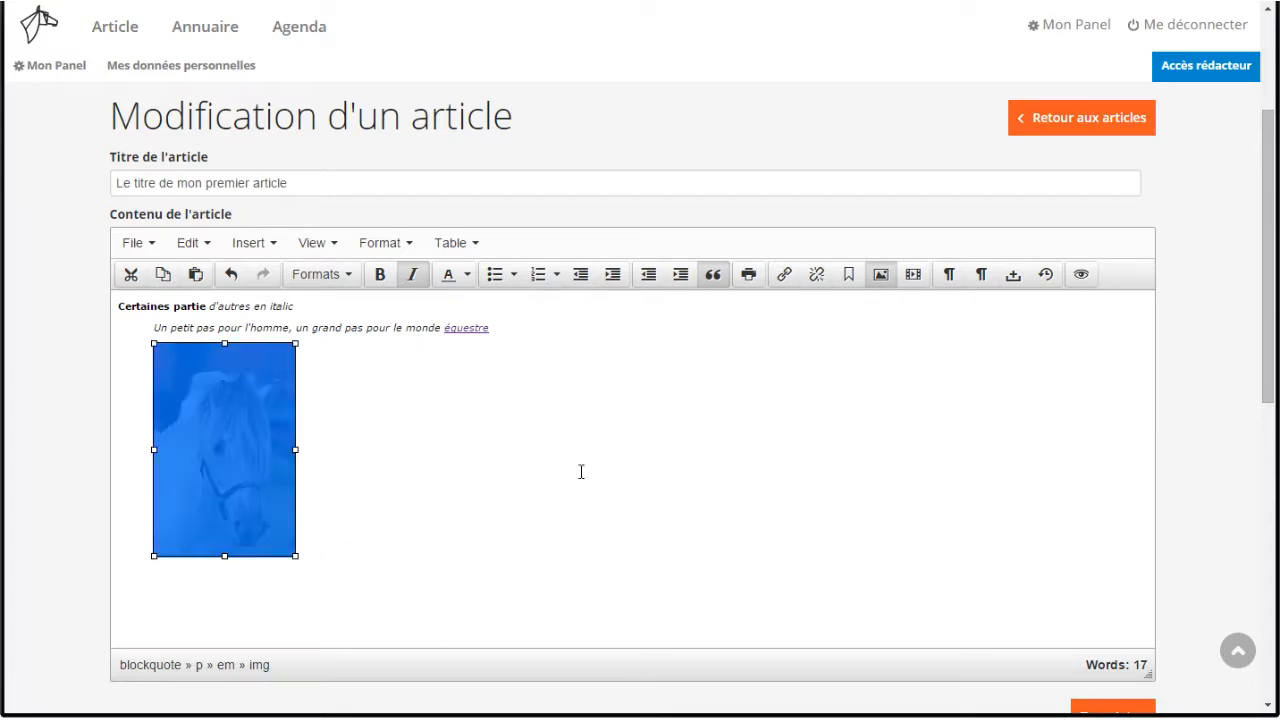
Try indenting the selected horse photo by three levels and bring it back to its original indentation
{"action": "left_click", "coordinate": [680, 276]}
{"action": "left_click", "coordinate": [652, 282]}
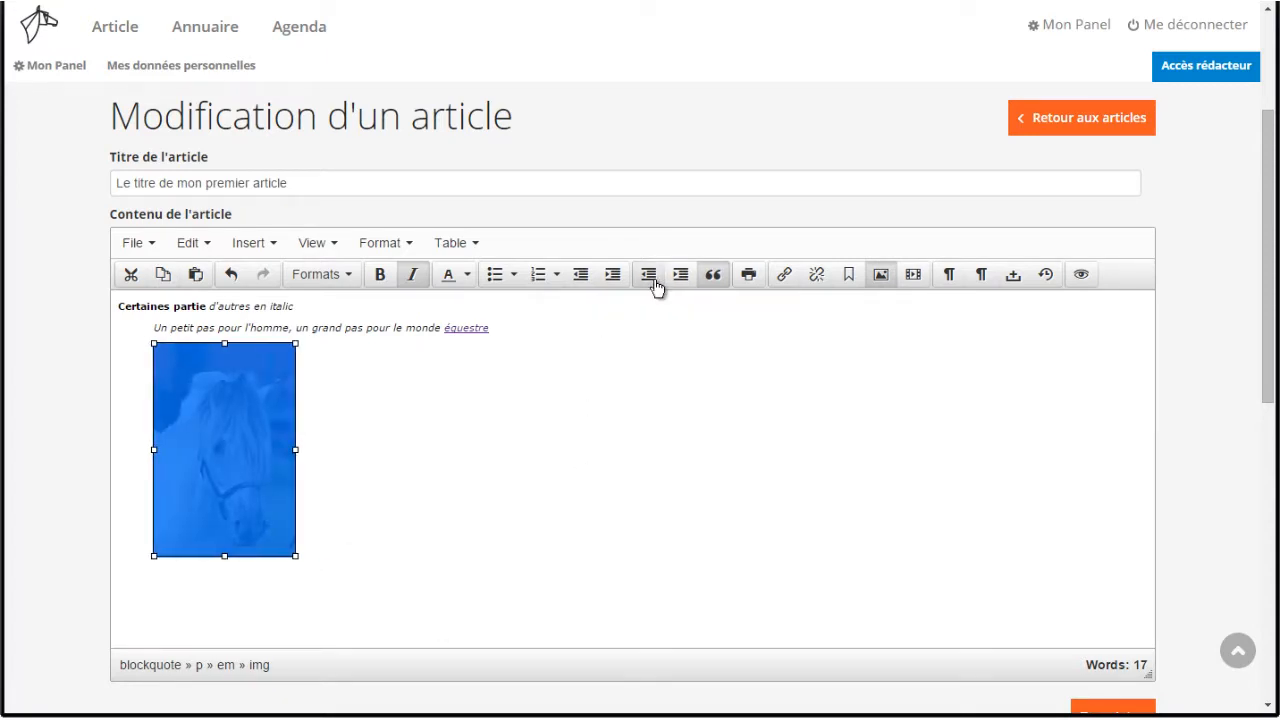
{"action": "left_click", "coordinate": [613, 280]}
{"action": "left_click", "coordinate": [613, 280]}
{"action": "left_click", "coordinate": [613, 280]}
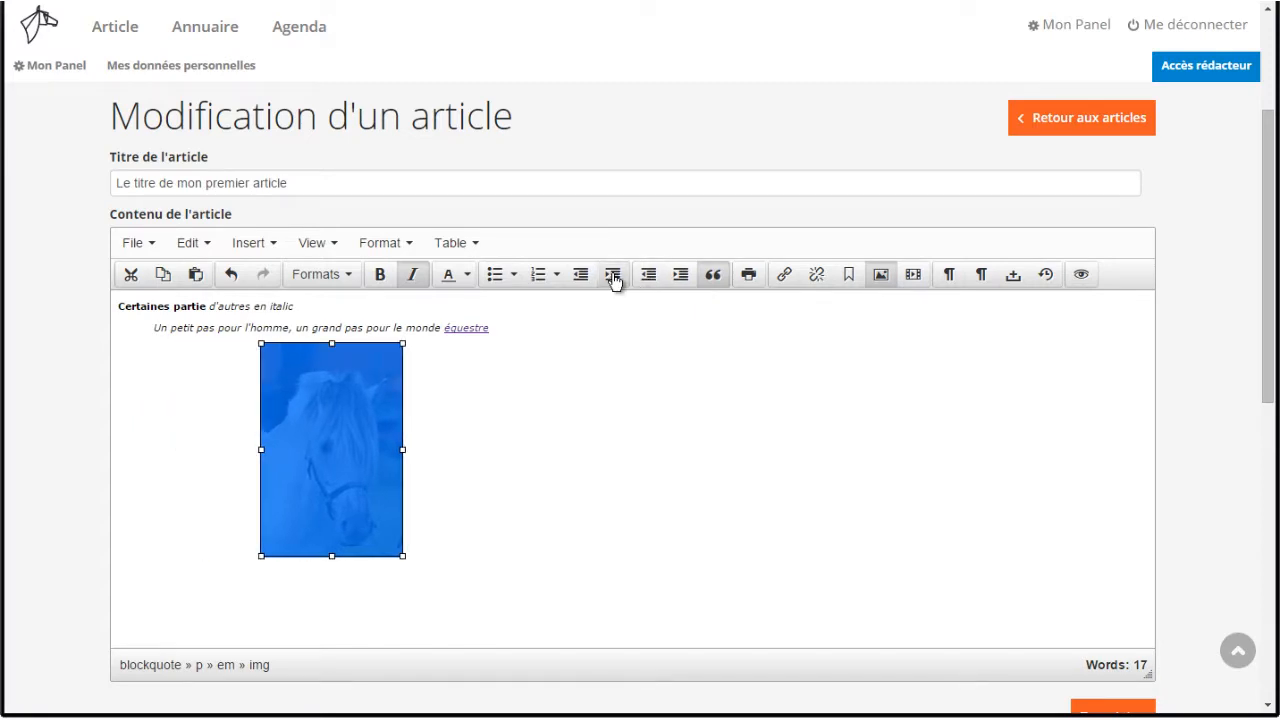
{"action": "left_click", "coordinate": [586, 280]}
{"action": "left_click", "coordinate": [586, 280]}
{"action": "left_click", "coordinate": [586, 280]}
{"action": "left_click", "coordinate": [586, 280]}
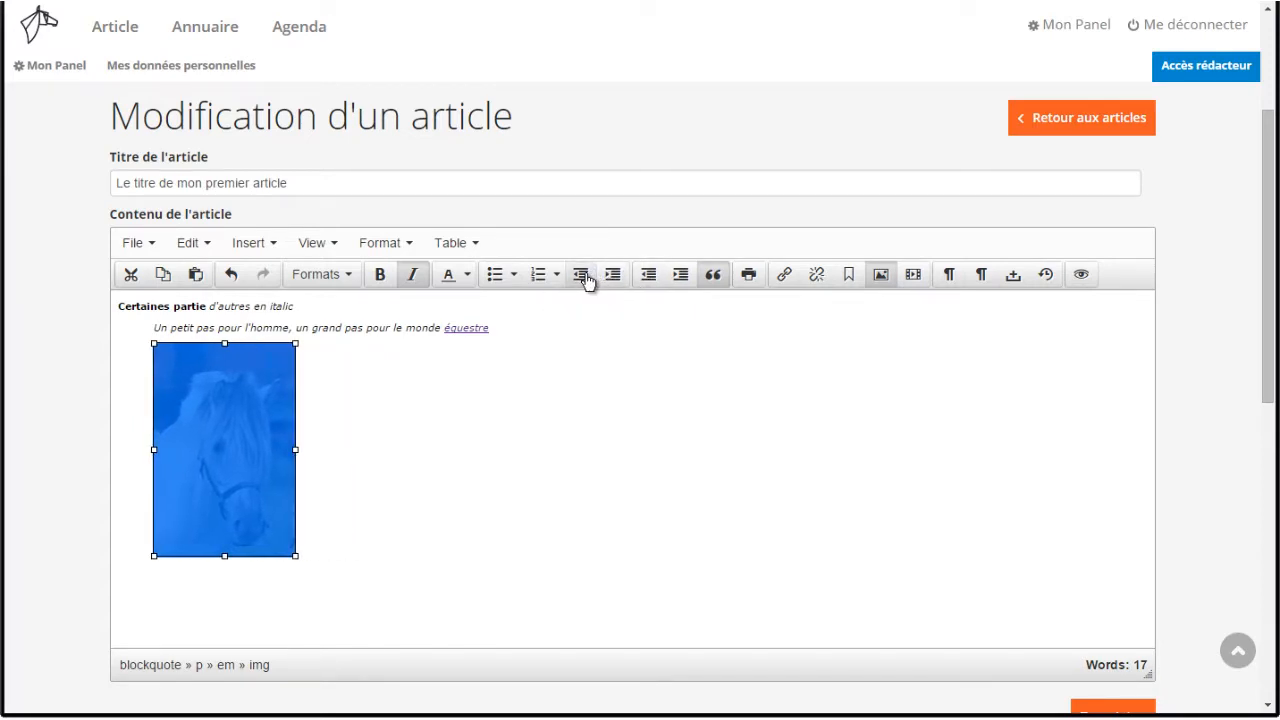
{"action": "left_click", "coordinate": [540, 391]}
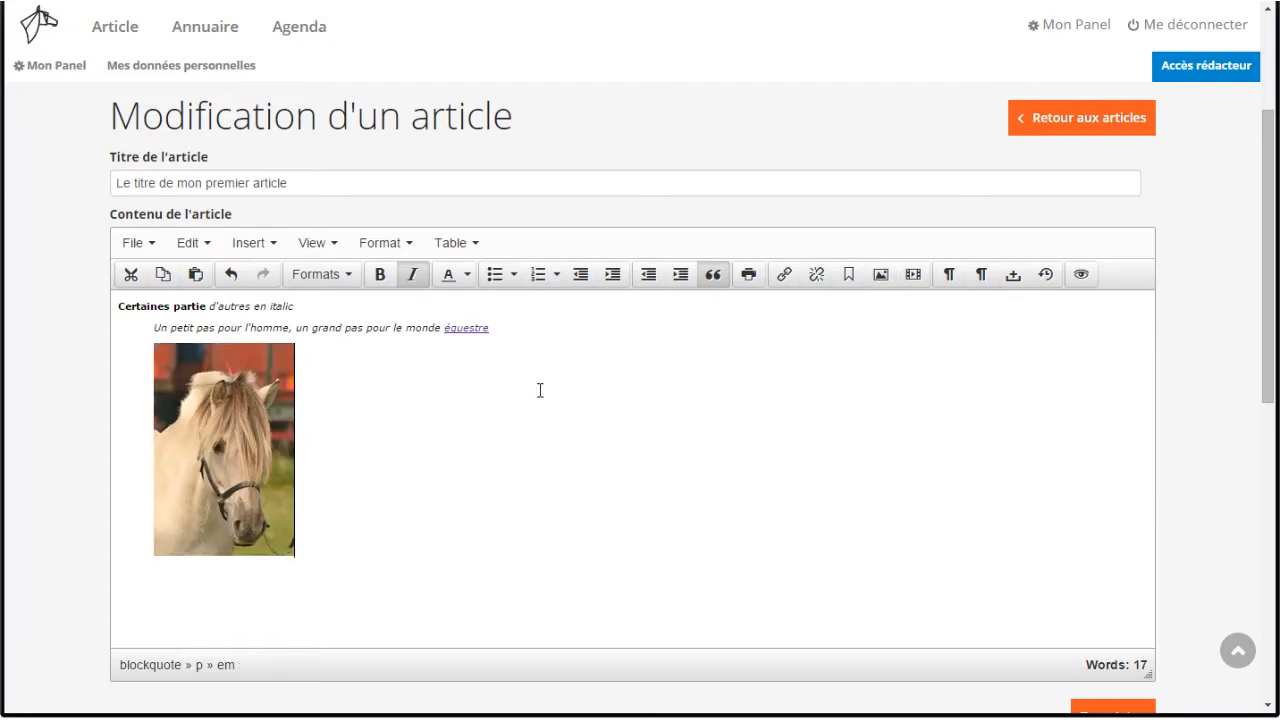
Move the horse photo from below the quote to a new line directly under the first line of text
{"action": "left_click", "coordinate": [243, 422]}
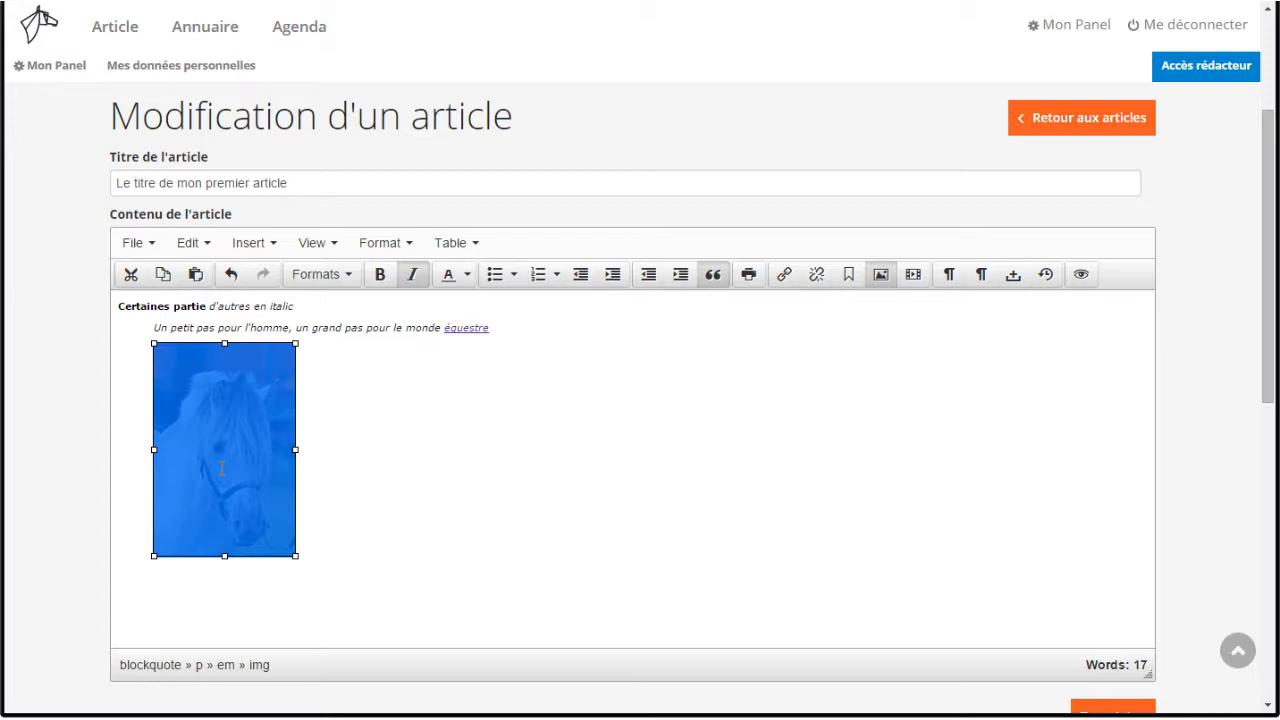
{"action": "key", "text": "Delete"}
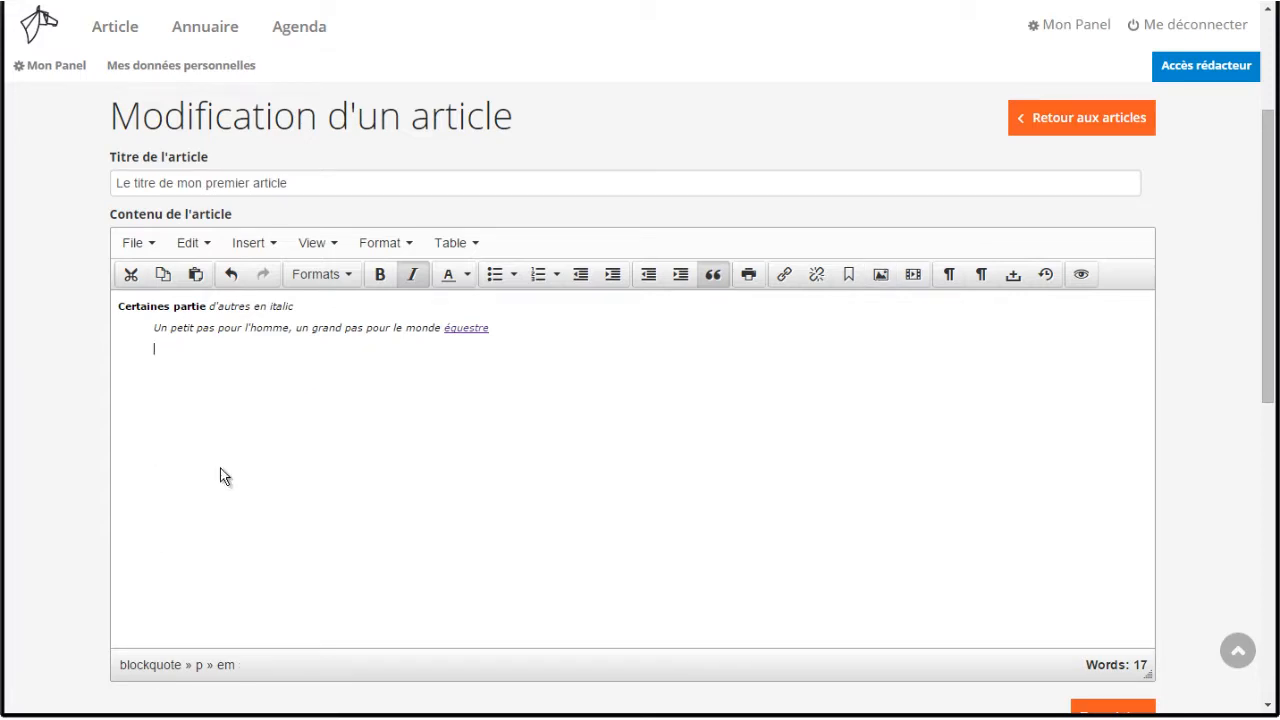
{"action": "left_click", "coordinate": [313, 306]}
{"action": "key", "text": "Return"}
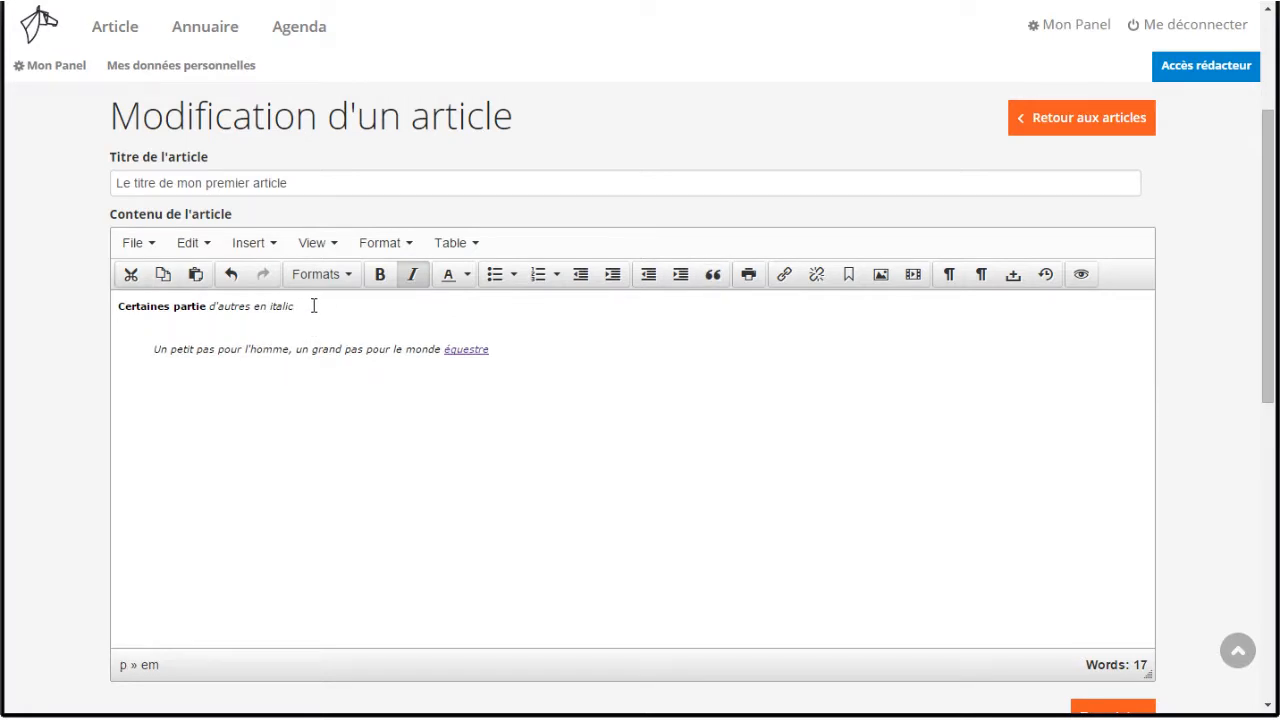
{"action": "key", "text": "ctrl+v"}
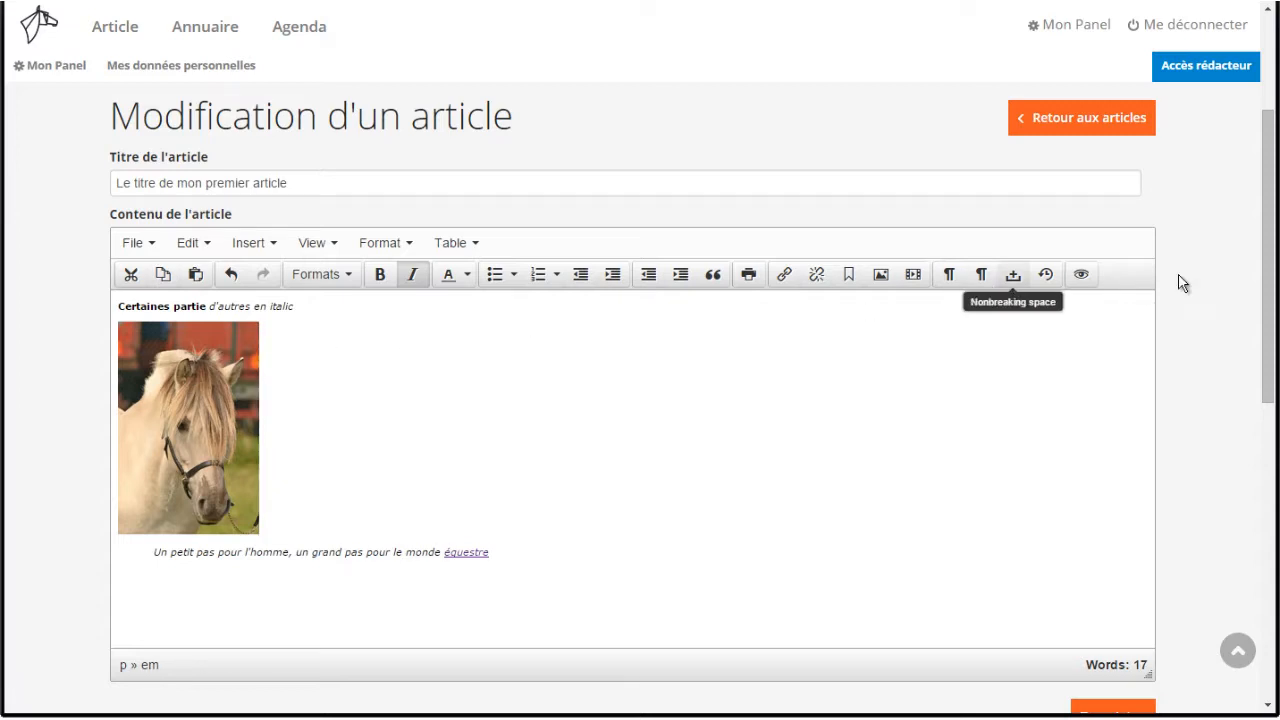
Remove the blockquote formatting from the sentence "Un petit pas pour l'homme, un grand pas pour le monde équestre"
{"action": "scroll", "coordinate": [1180, 283], "scroll_direction": "down", "scroll_amount": 1}
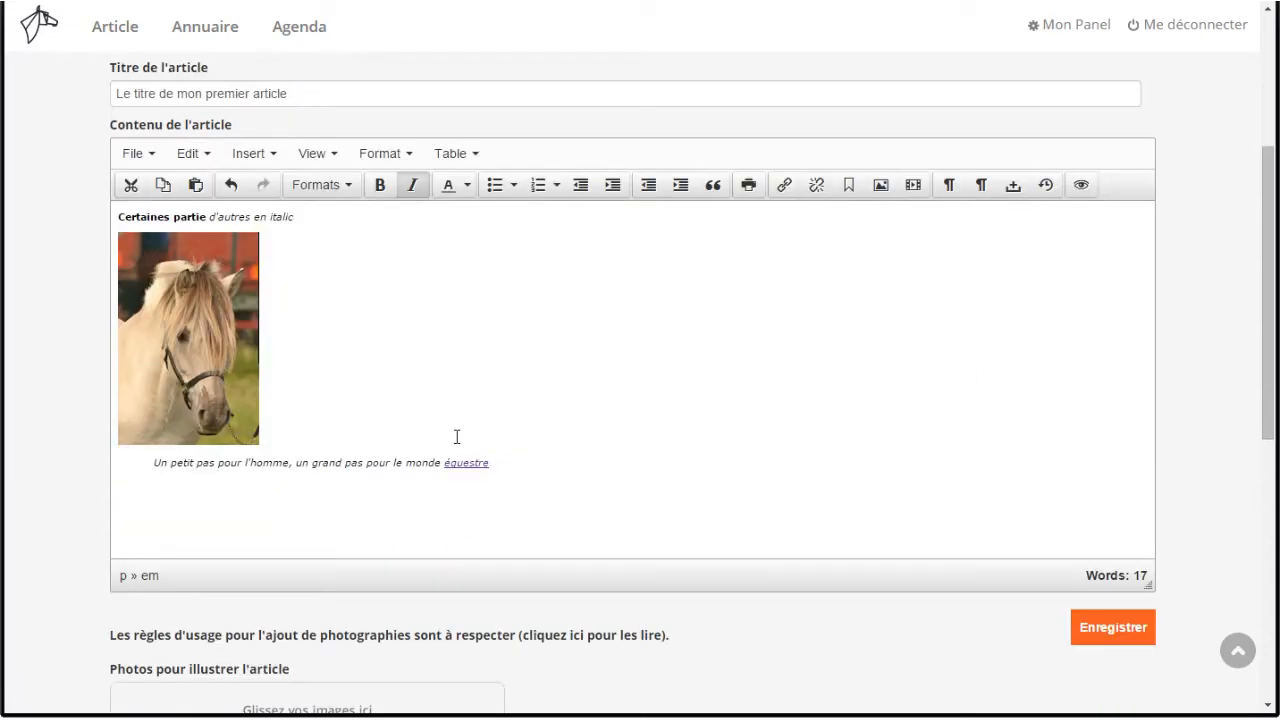
{"action": "left_click_drag", "start_coordinate": [155, 463], "coordinate": [512, 452]}
{"action": "left_click", "coordinate": [712, 186]}
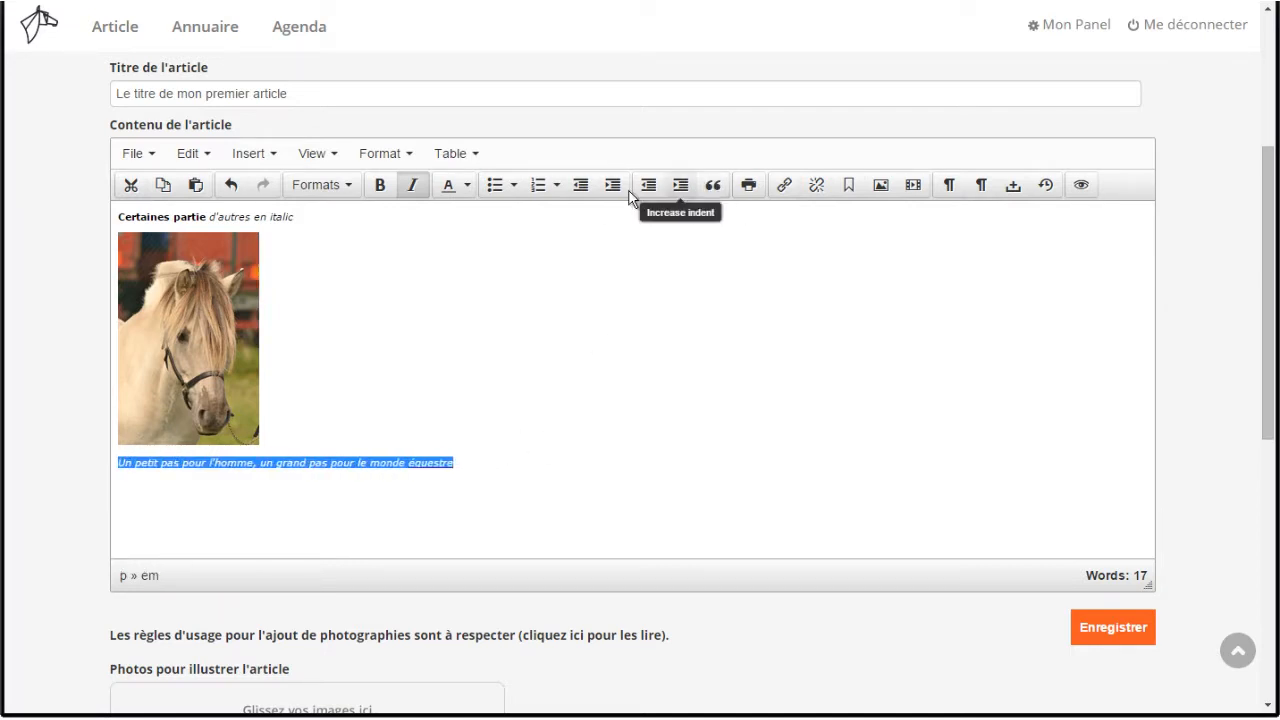
{"action": "left_click", "coordinate": [426, 323]}
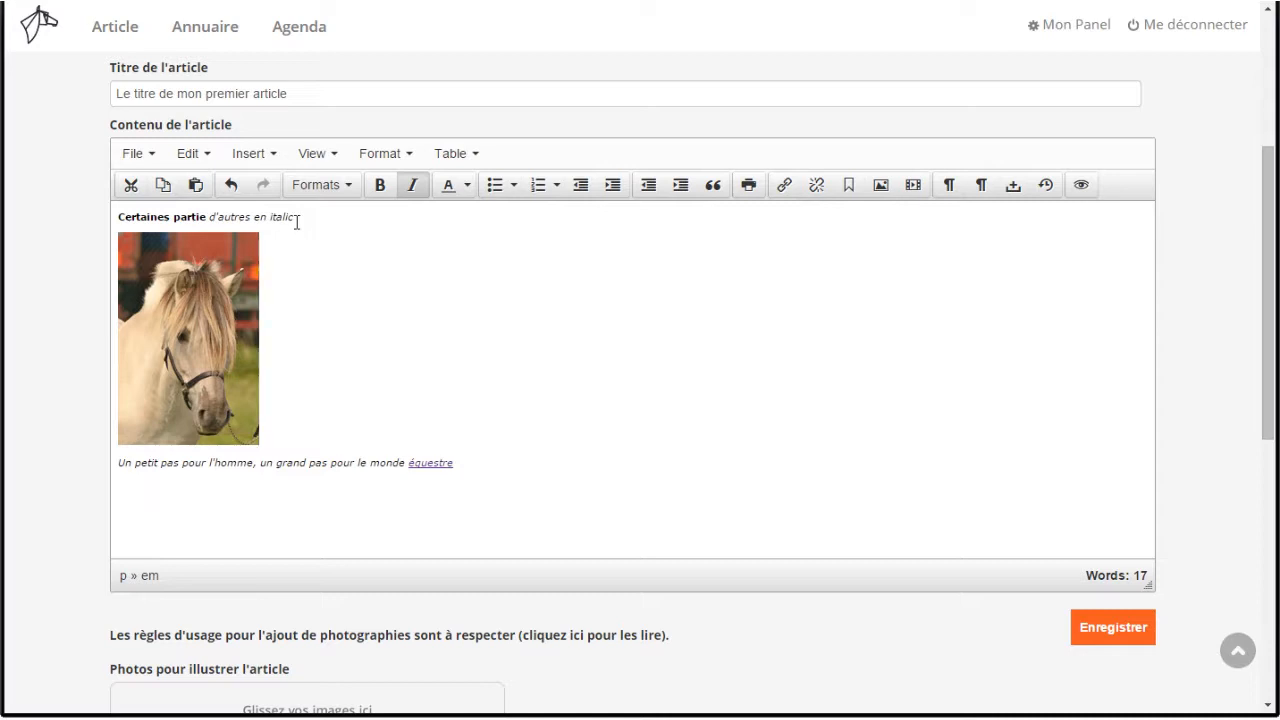
Underline the whole first line, "Certaines partie d'autres en italic"
{"action": "left_click_drag", "start_coordinate": [297, 217], "coordinate": [110, 222]}
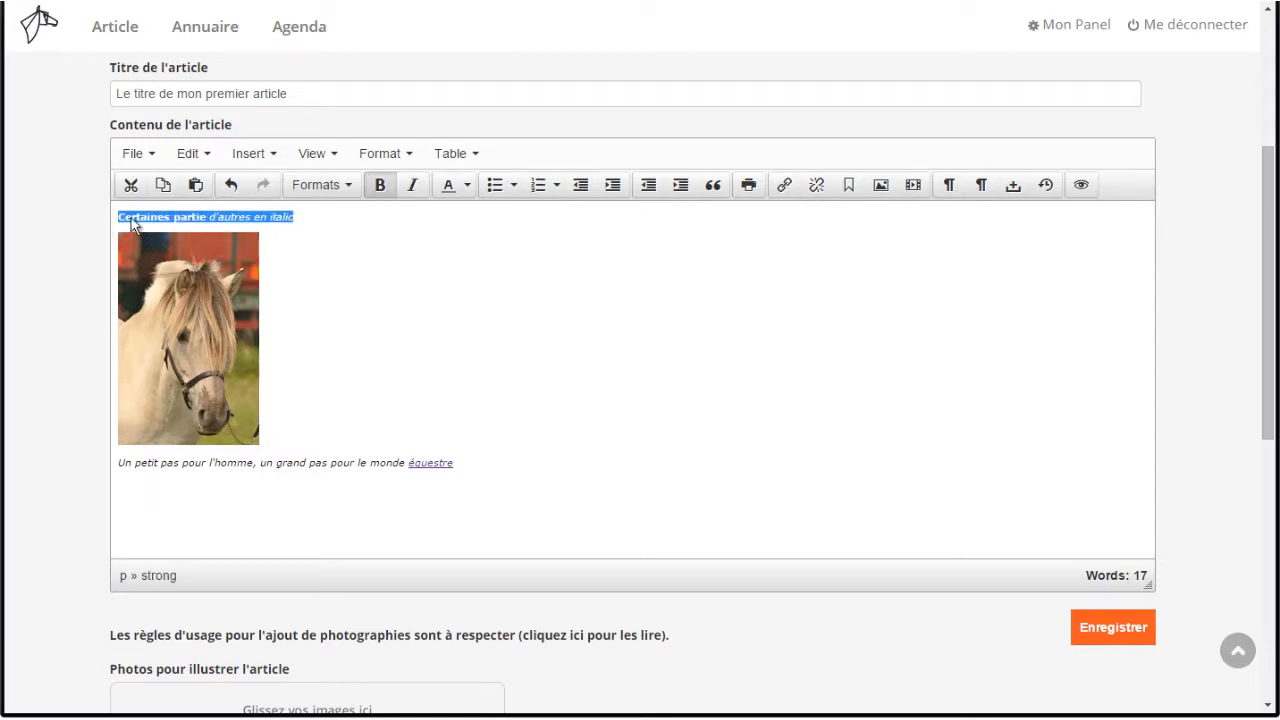
{"action": "left_click", "coordinate": [320, 185]}
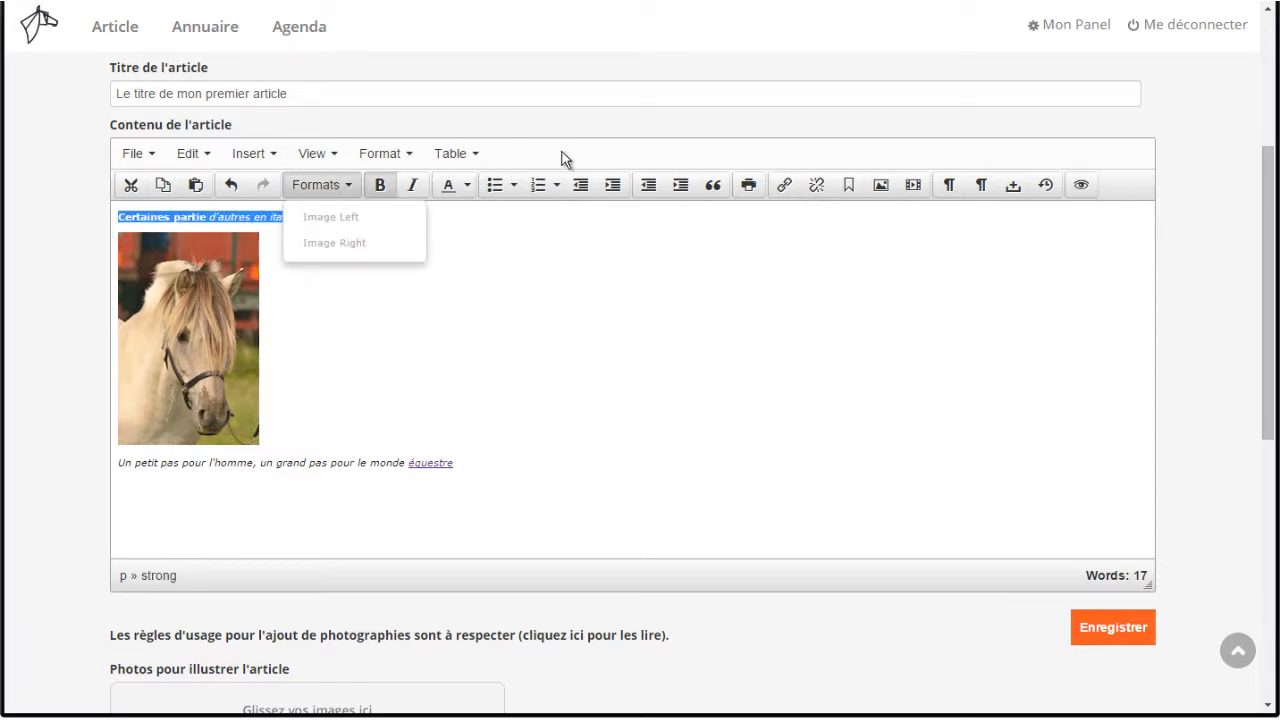
{"action": "left_click", "coordinate": [140, 157]}
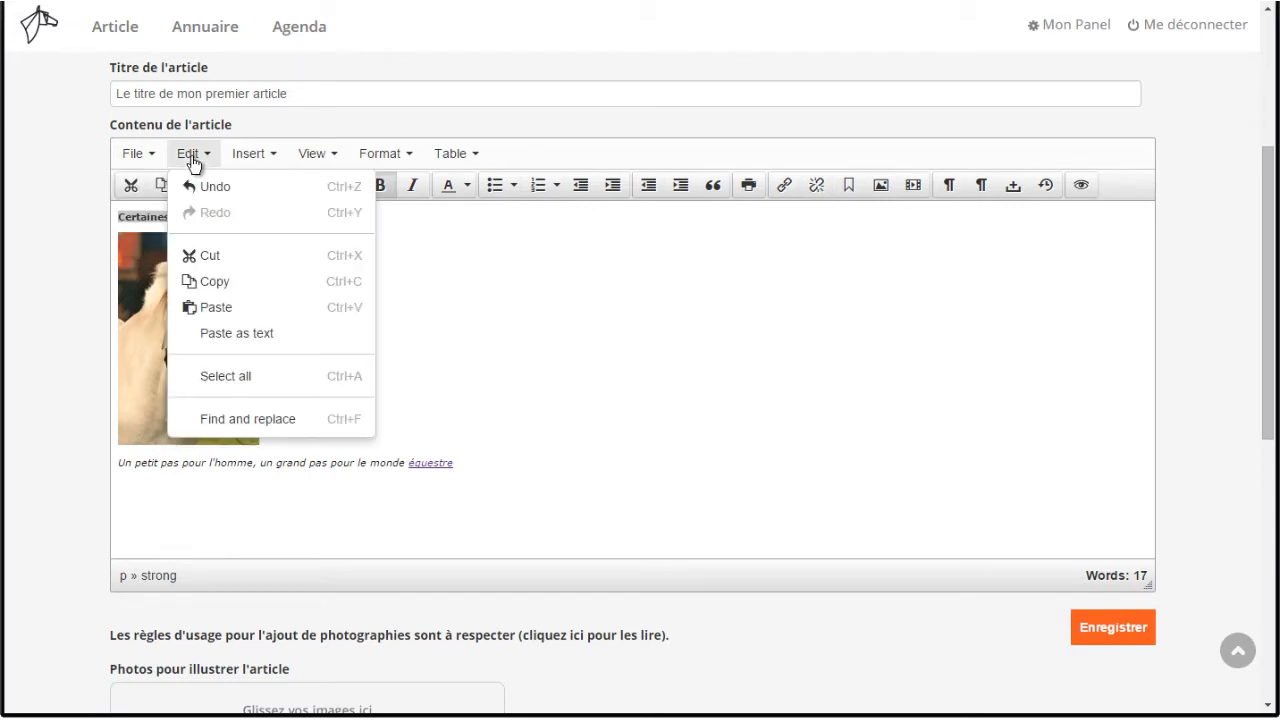
{"action": "mouse_move", "coordinate": [380, 160]}
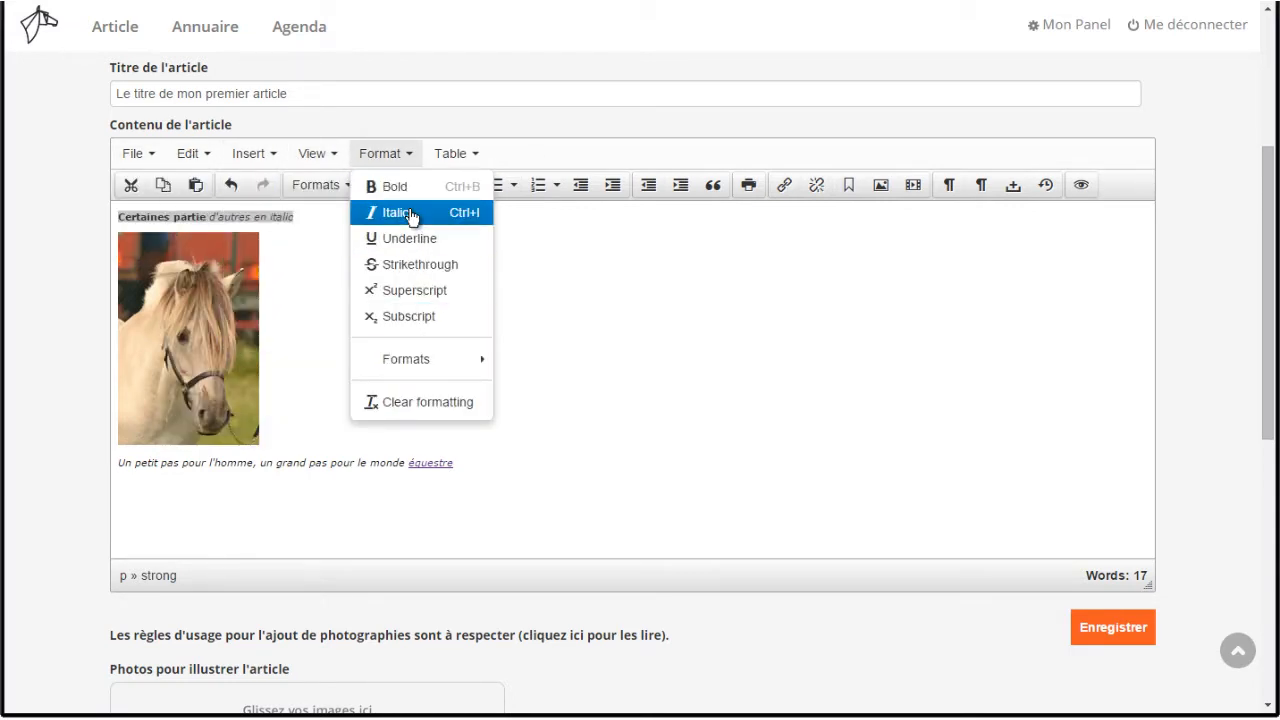
{"action": "left_click", "coordinate": [410, 240]}
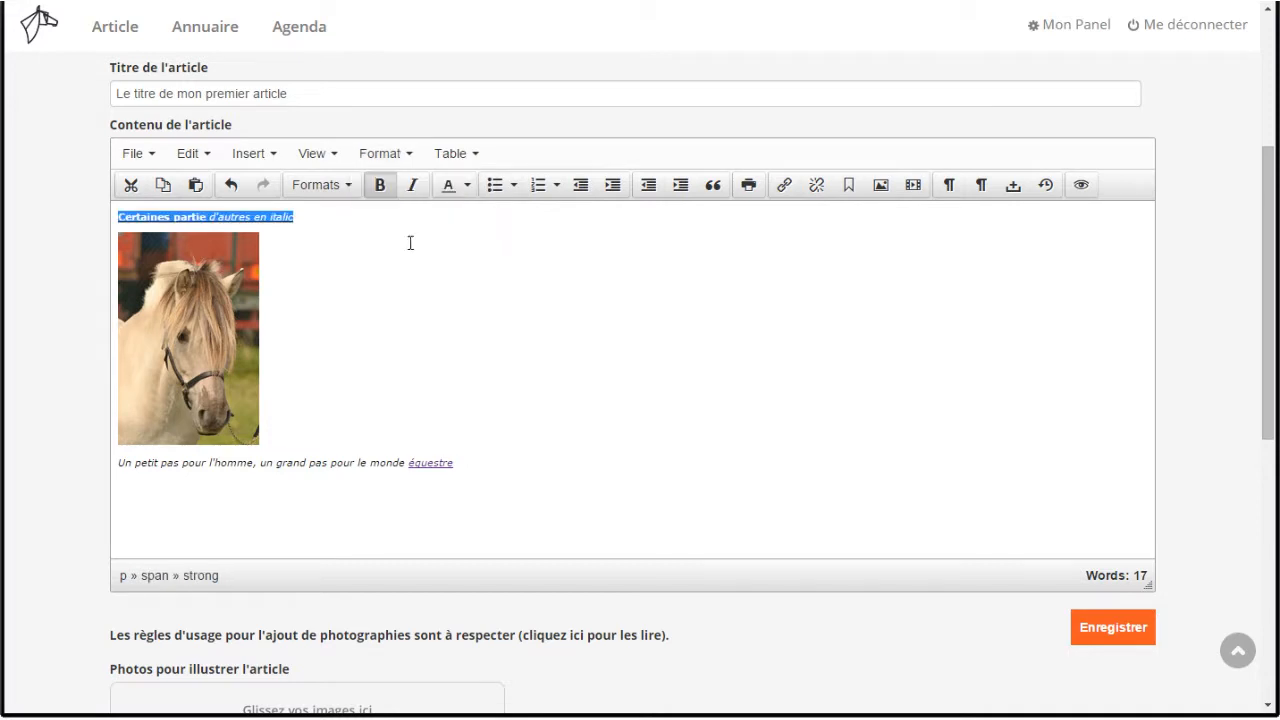
{"action": "key", "text": "Right"}
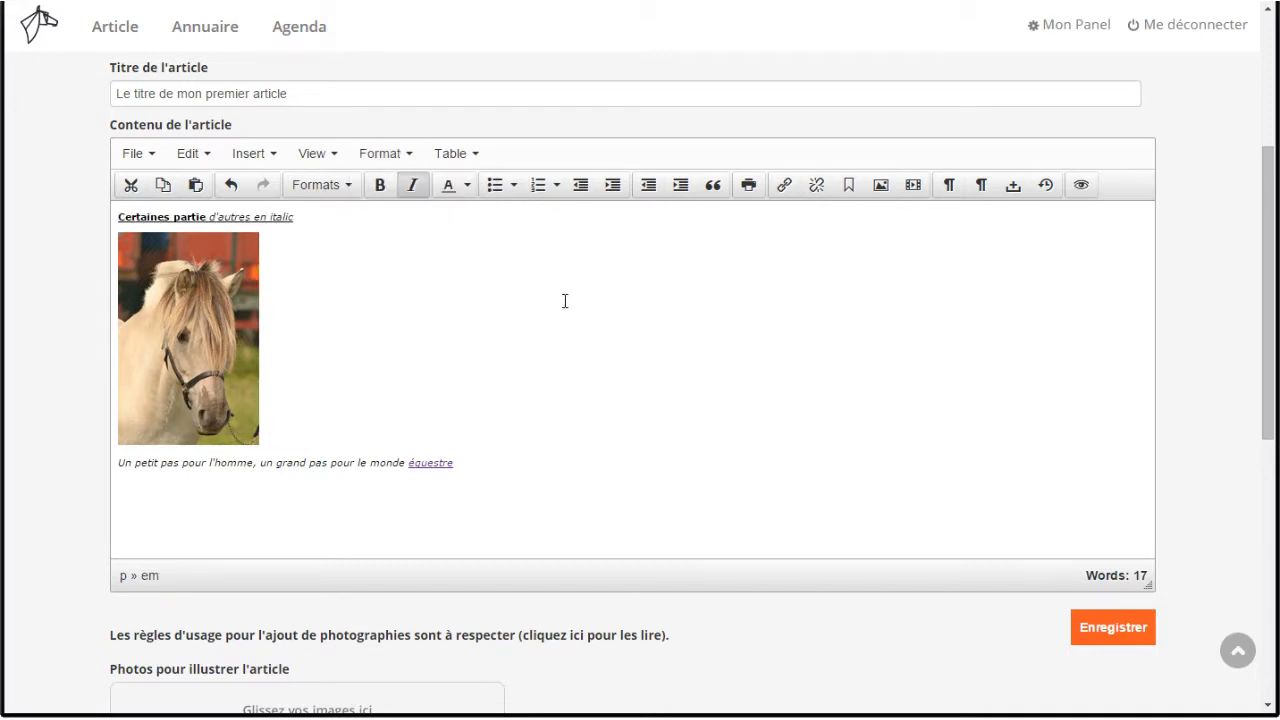
Save the article and reopen the draft "Le titre de mon premier article" for editing to review its content
{"action": "left_click", "coordinate": [1128, 629]}
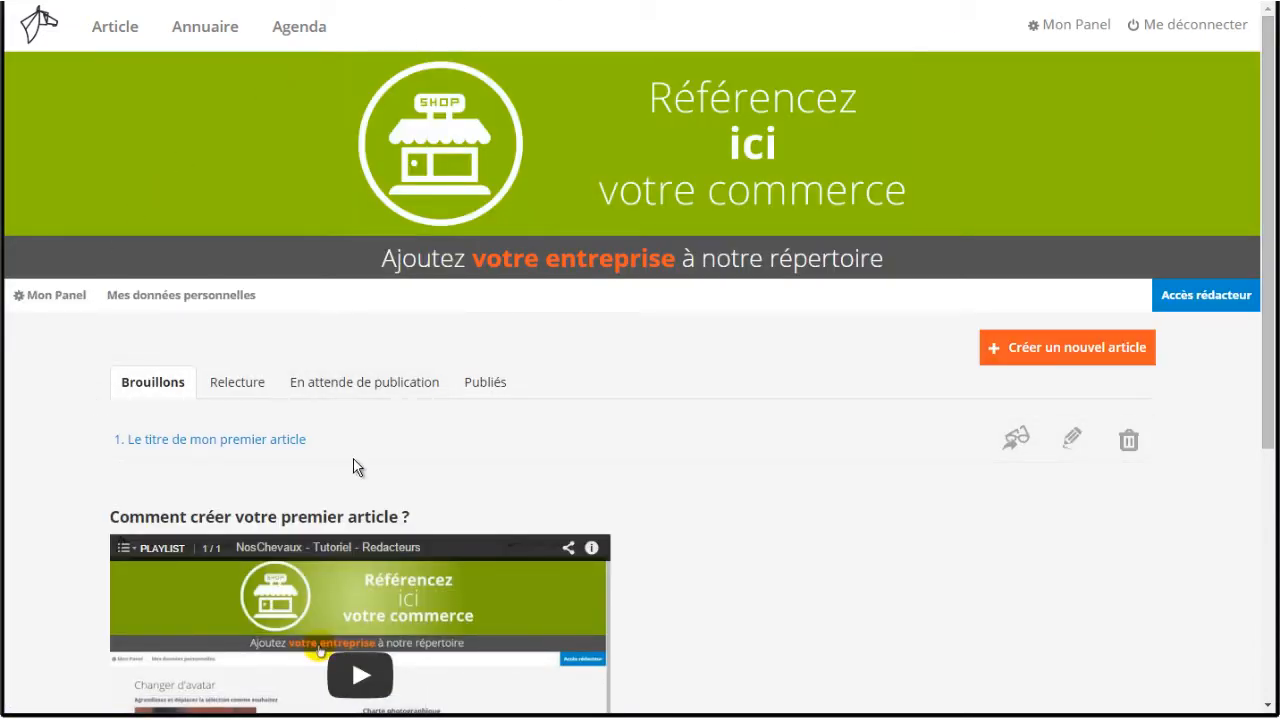
{"action": "left_click", "coordinate": [1071, 447]}
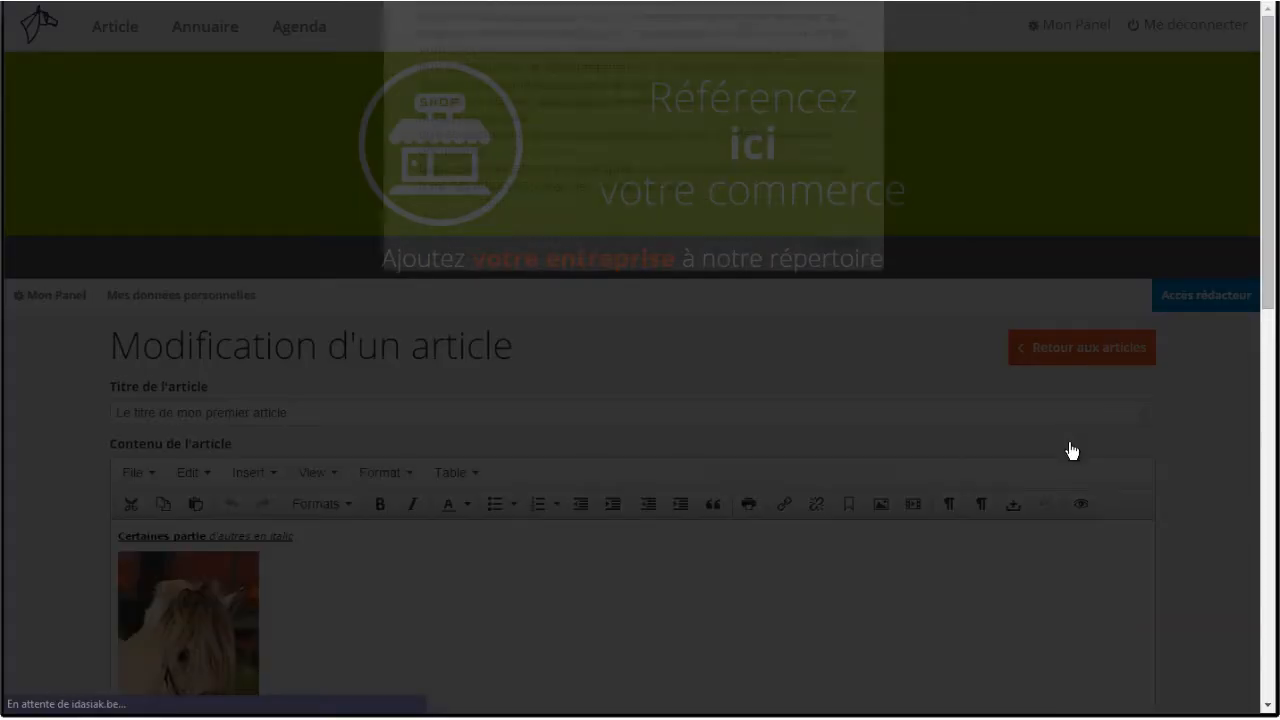
{"action": "left_click", "coordinate": [835, 497]}
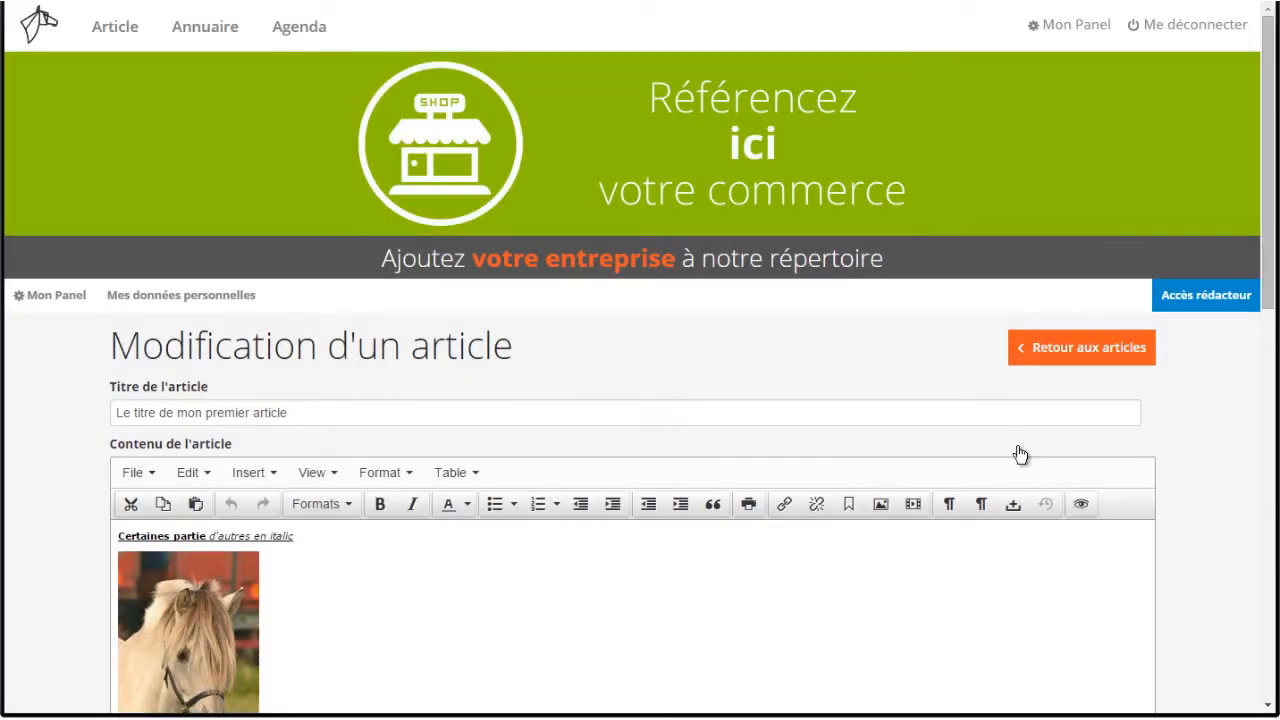
{"action": "scroll", "coordinate": [1126, 390], "scroll_direction": "down", "scroll_amount": 4}
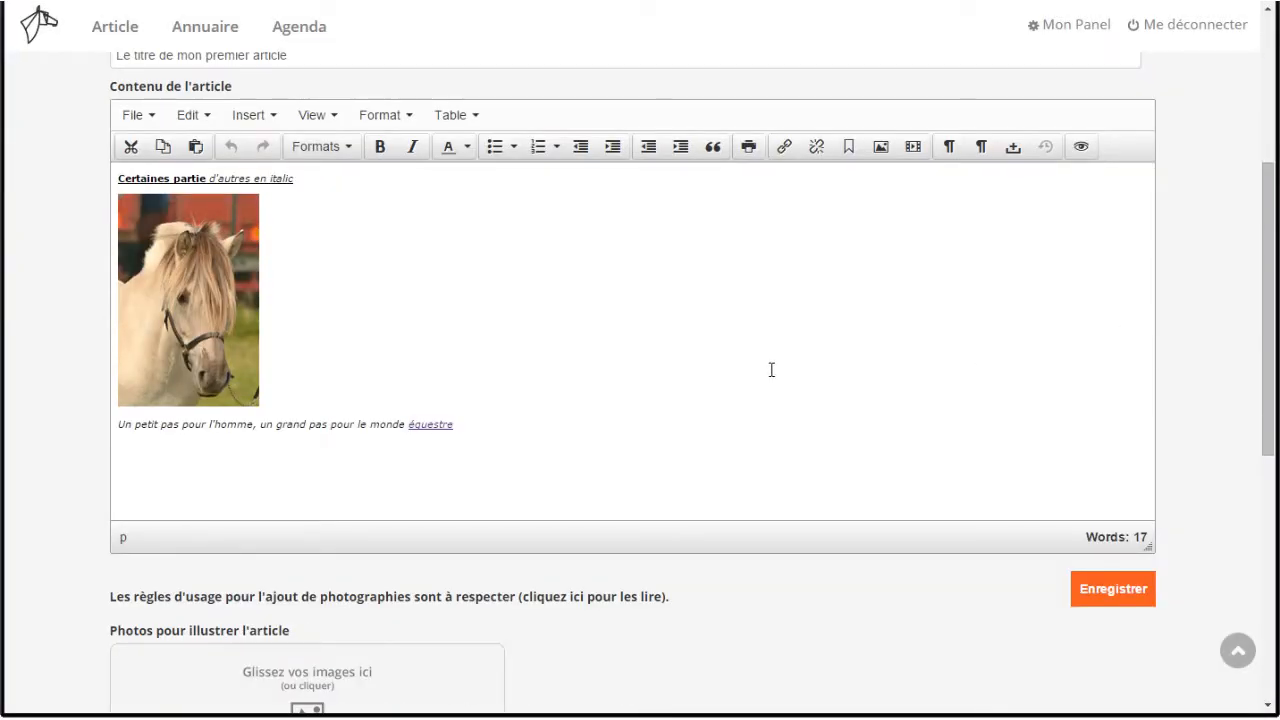
{"action": "scroll", "coordinate": [770, 370], "scroll_direction": "up", "scroll_amount": 1}
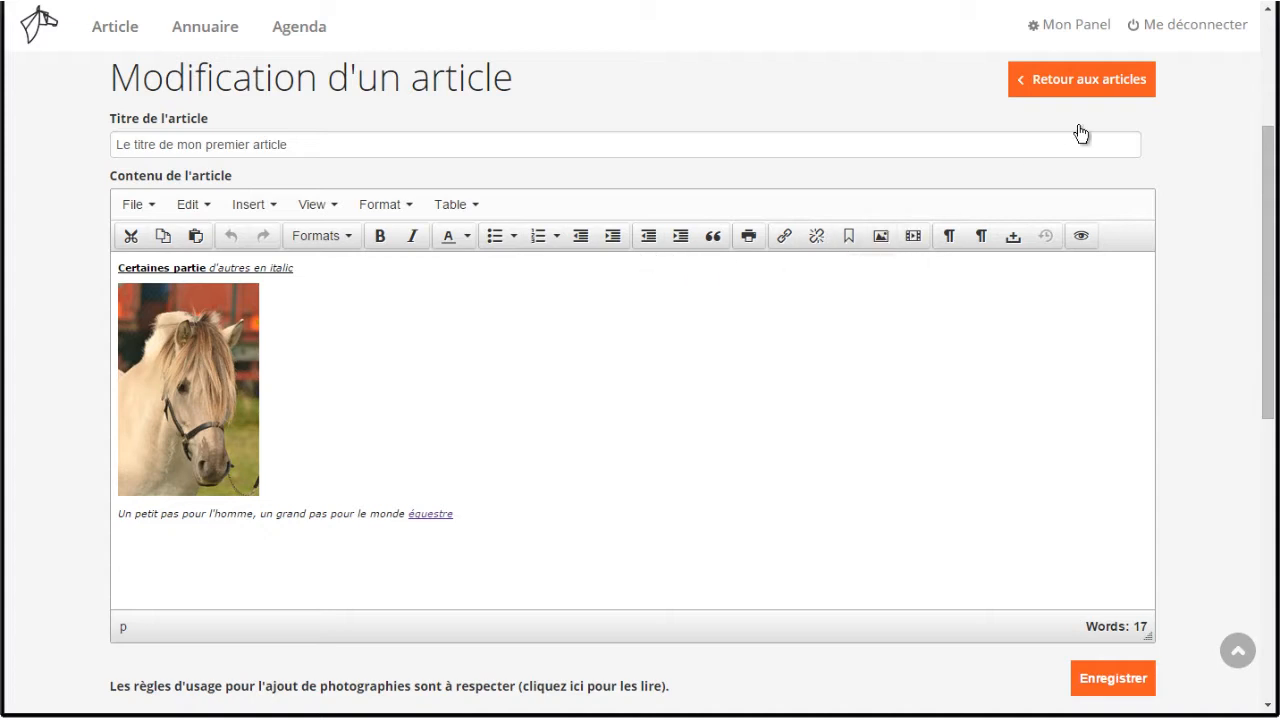
Submit the draft "Le titre de mon premier article" for proofreading from the article list and check the Relecture list
{"action": "left_click", "coordinate": [1054, 84]}
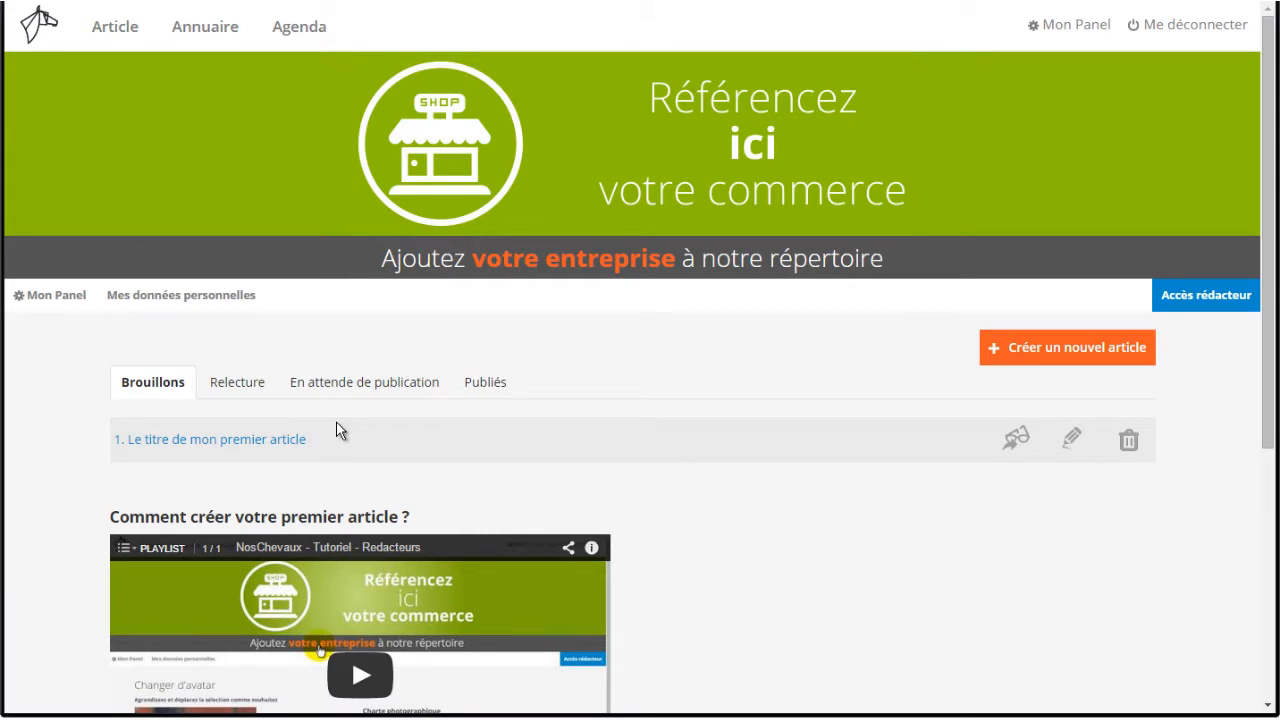
{"action": "left_click", "coordinate": [1016, 437]}
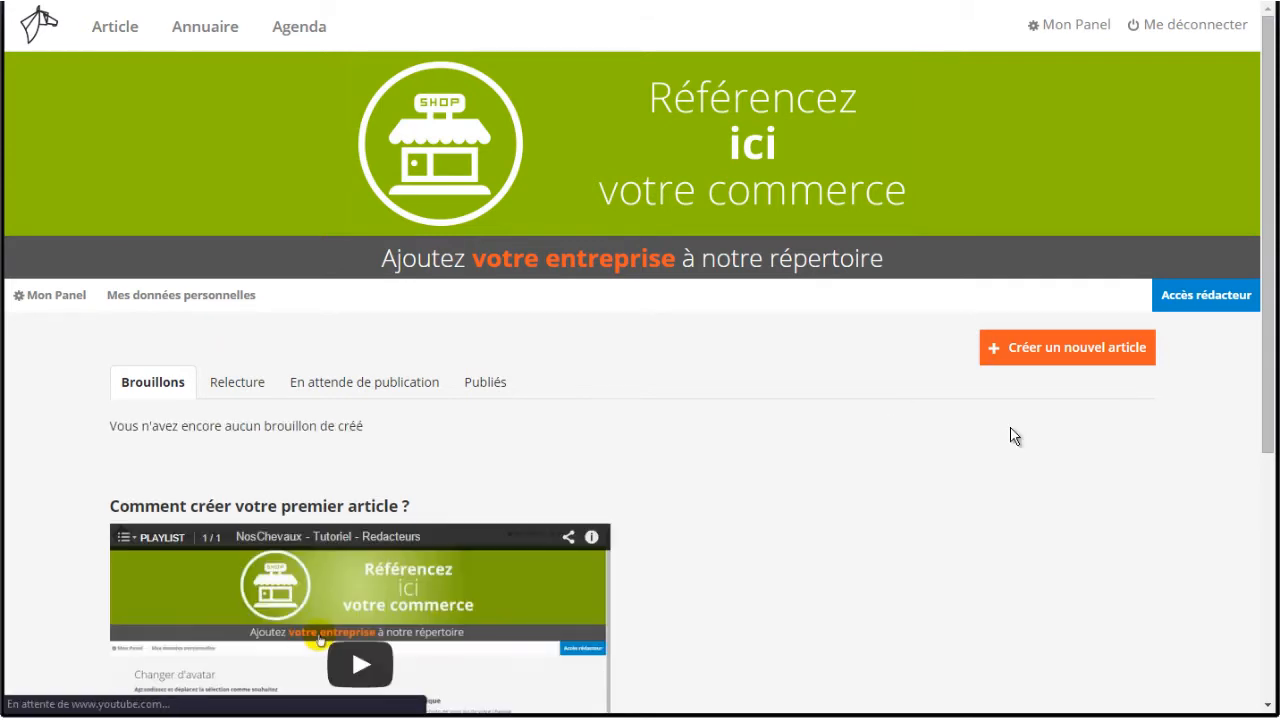
{"action": "left_click", "coordinate": [226, 388]}
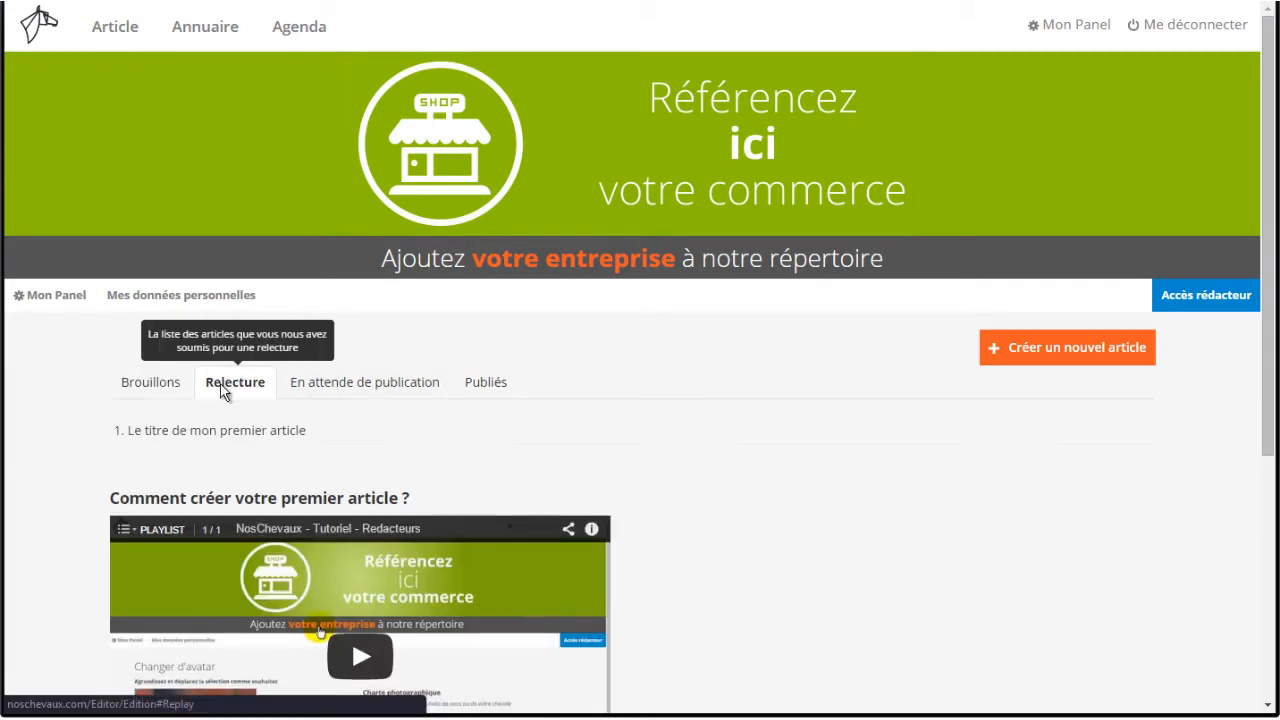
{"action": "left_click_drag", "start_coordinate": [113, 431], "coordinate": [320, 431]}
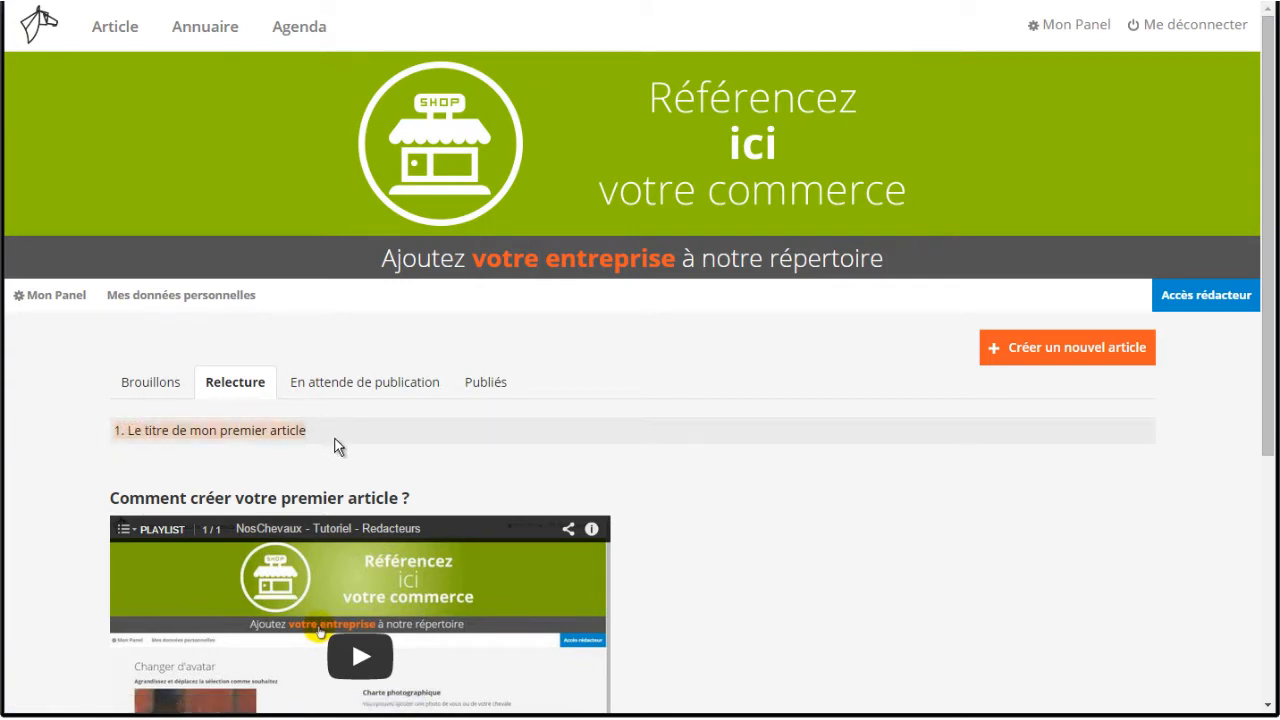
{"action": "left_click", "coordinate": [337, 449]}
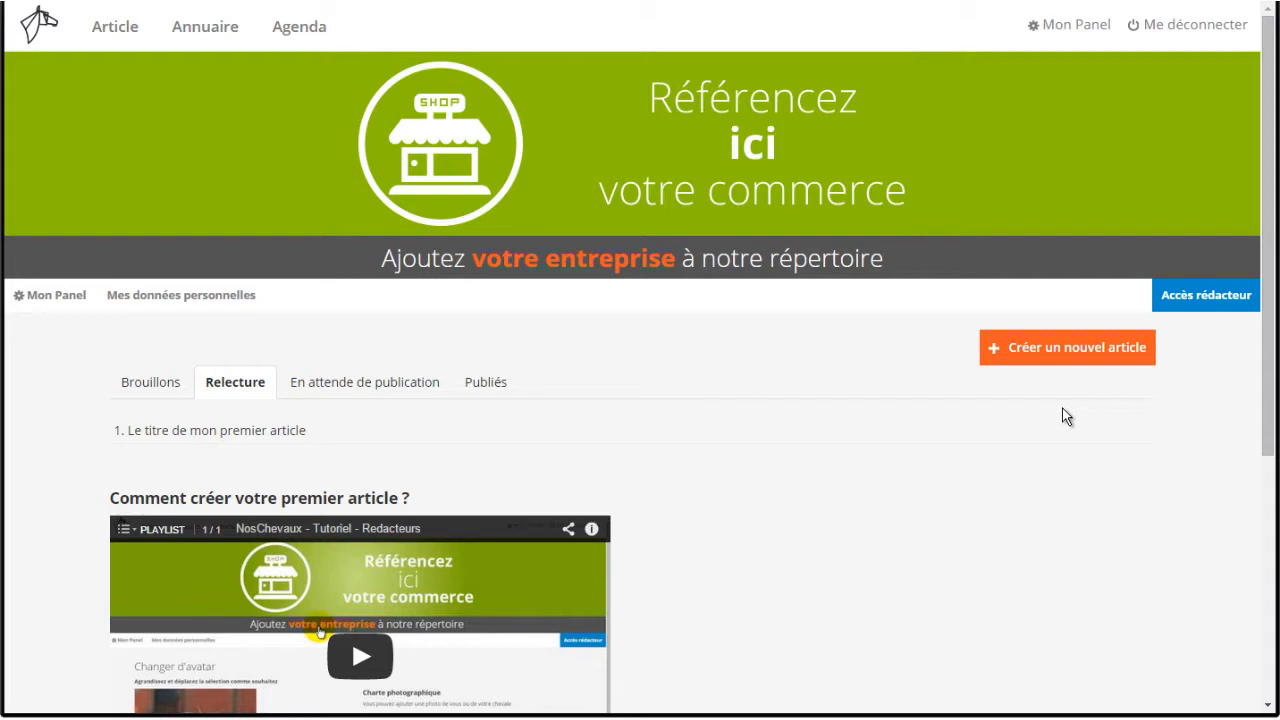
Check the drafts list, and return to the NosChevaux.com home page by way of the personal panel
{"action": "left_click", "coordinate": [153, 391]}
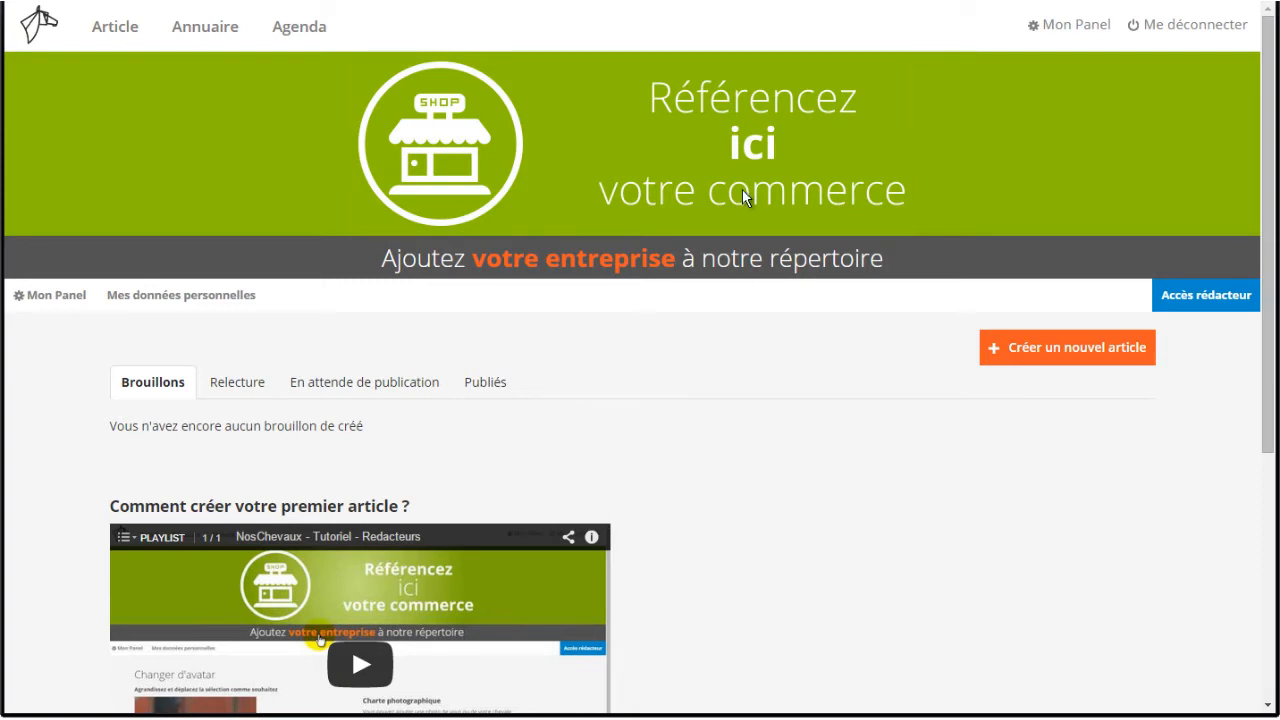
{"action": "left_click", "coordinate": [53, 300]}
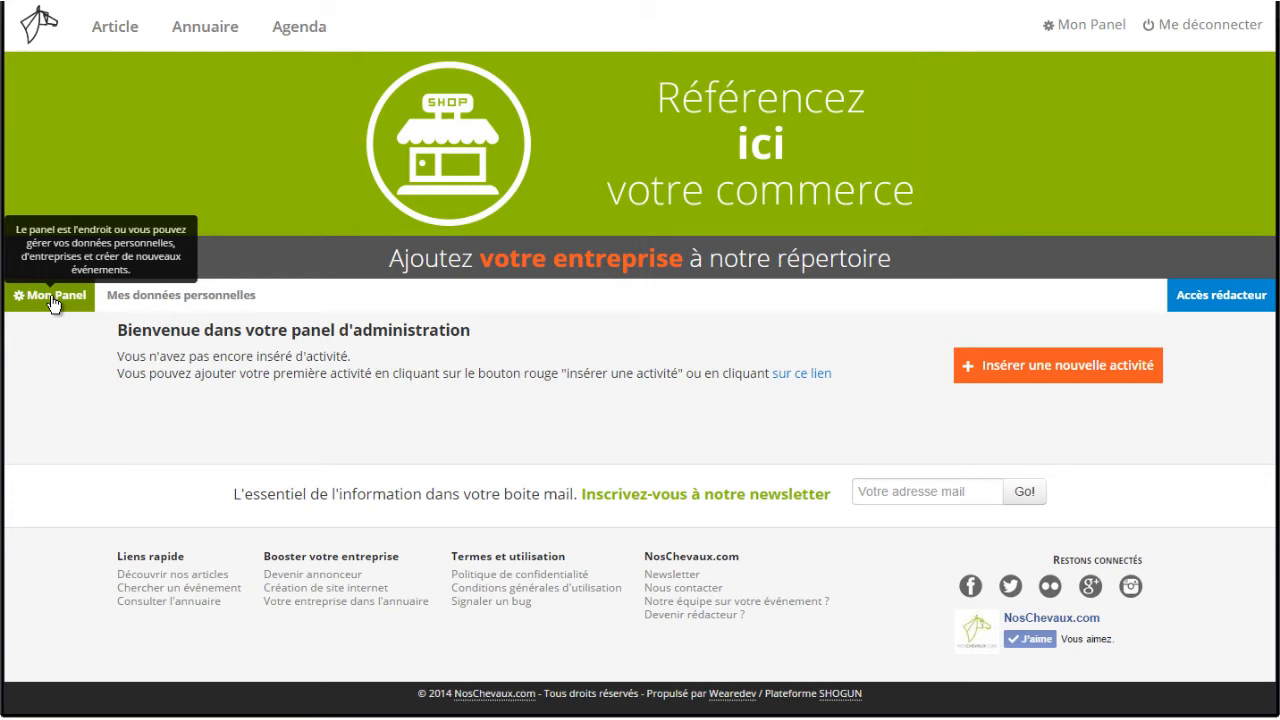
{"action": "left_click", "coordinate": [36, 26]}
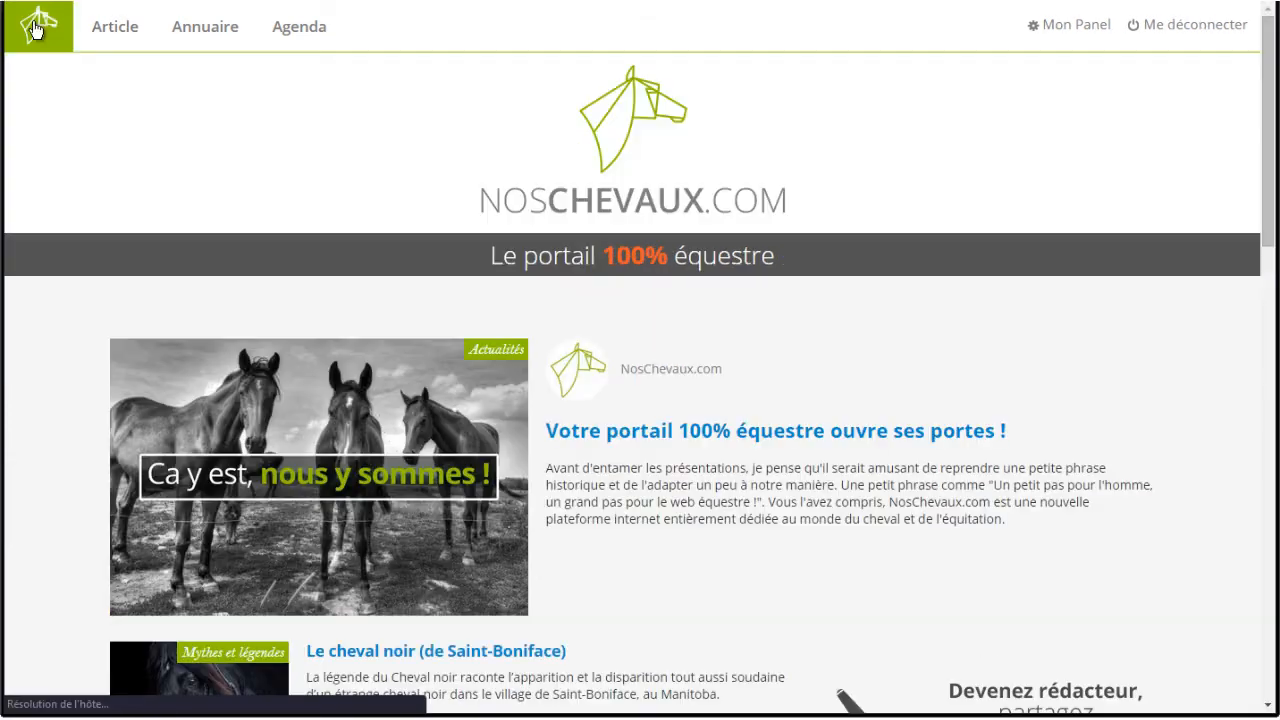